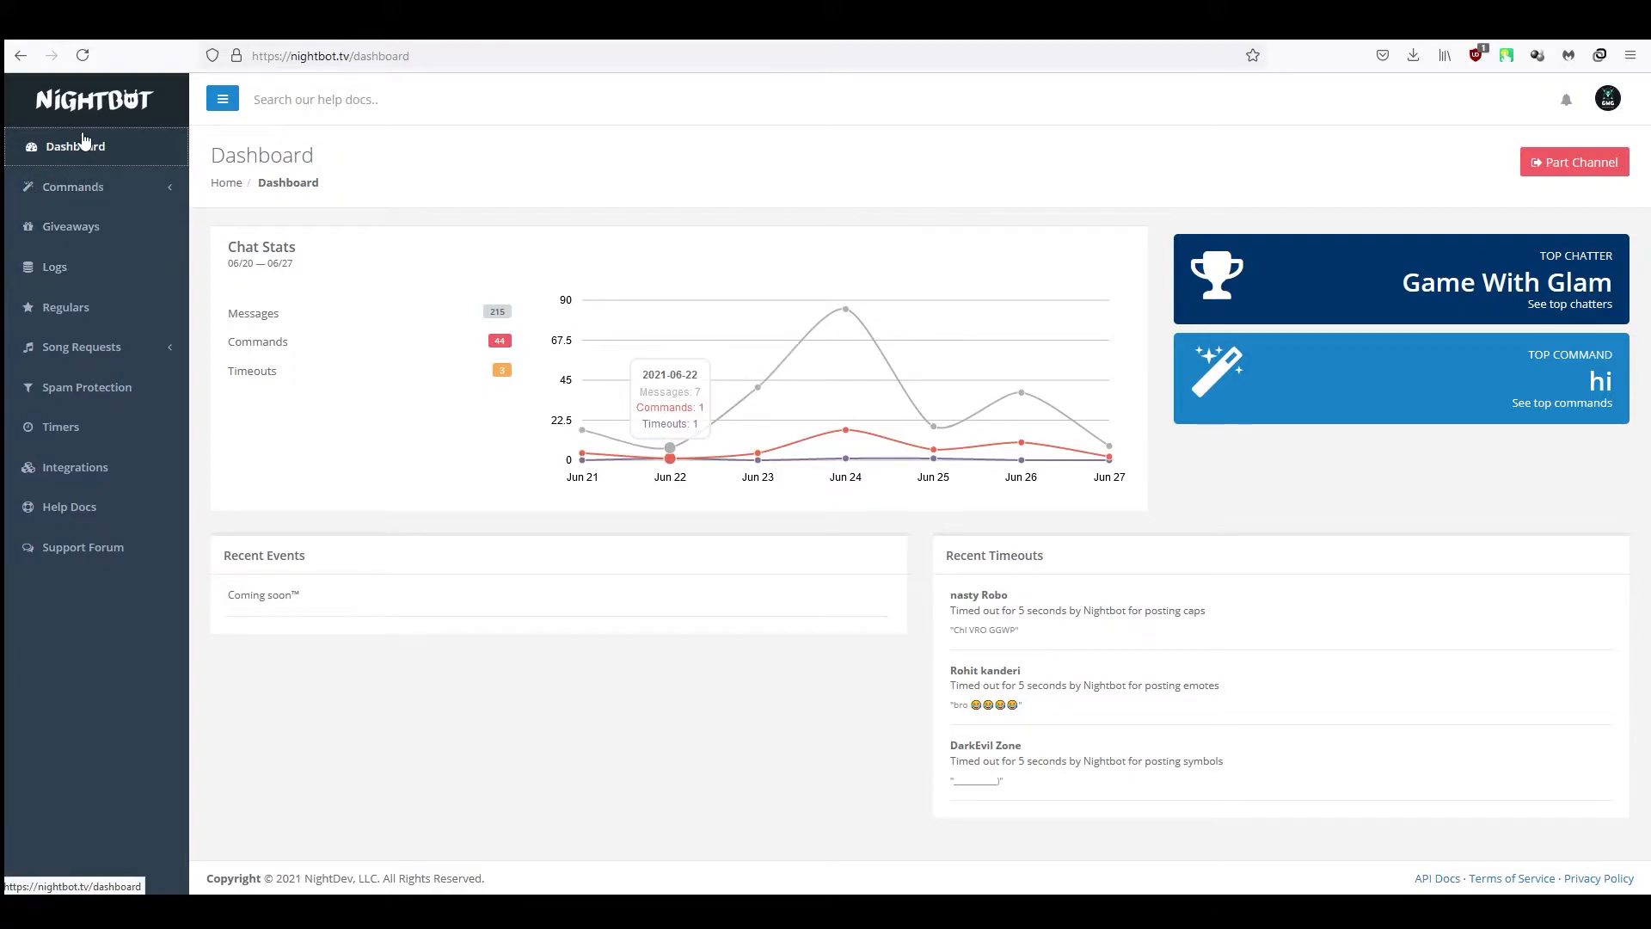
Go to the custom commands page and start adding a new command named "hi"
left_click(70, 201)
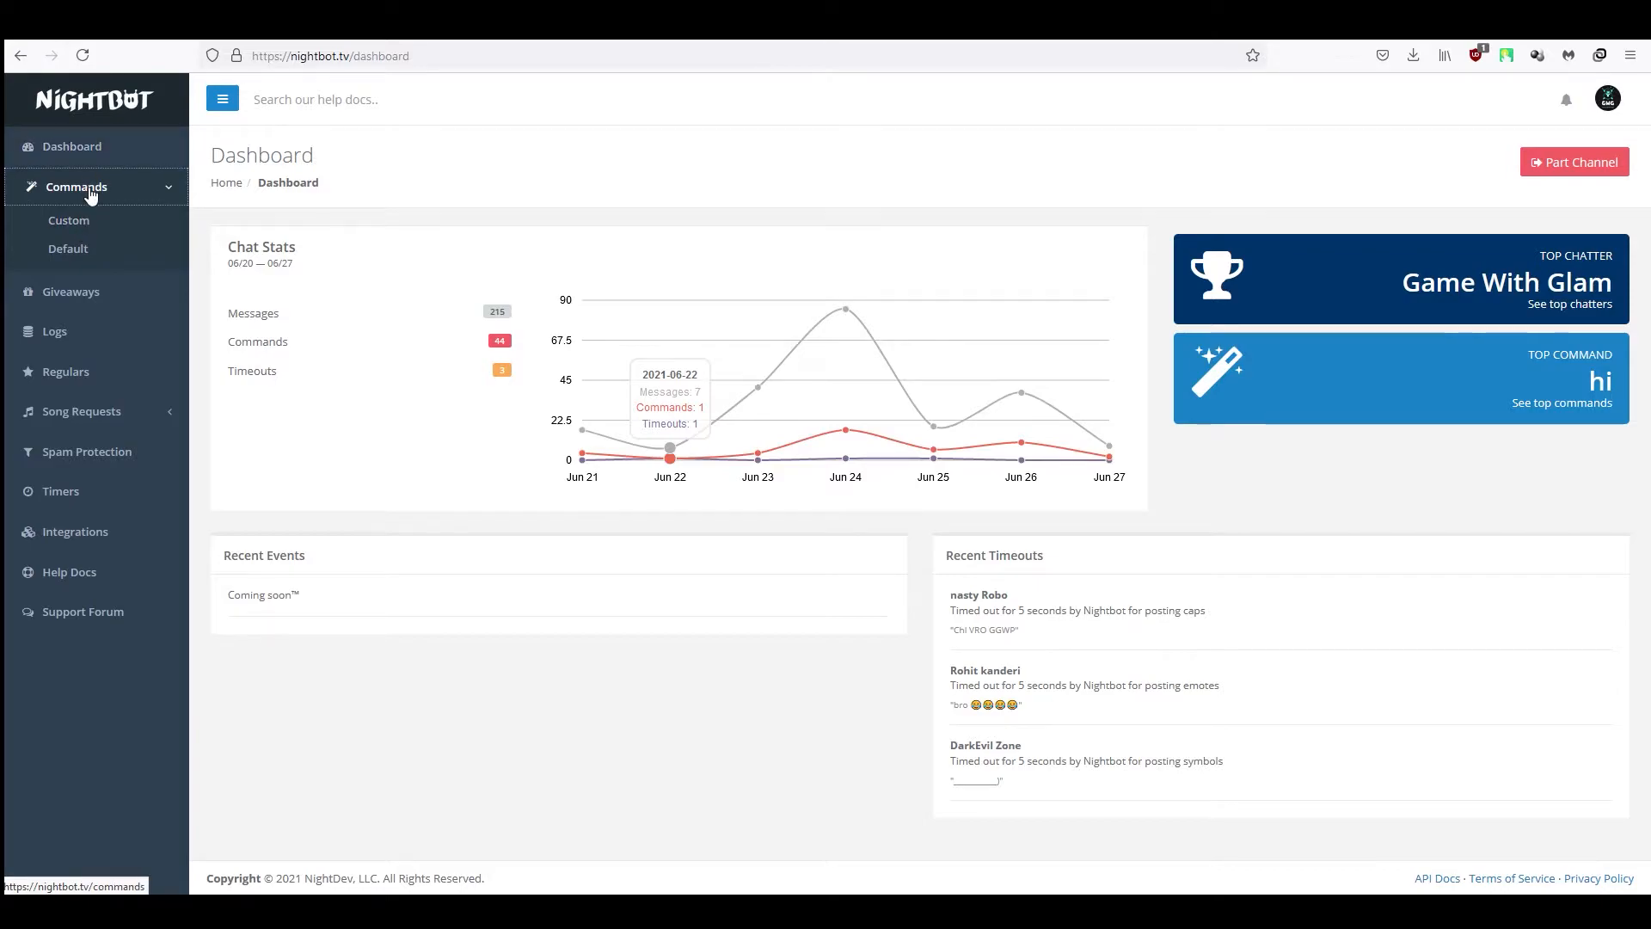
left_click(82, 234)
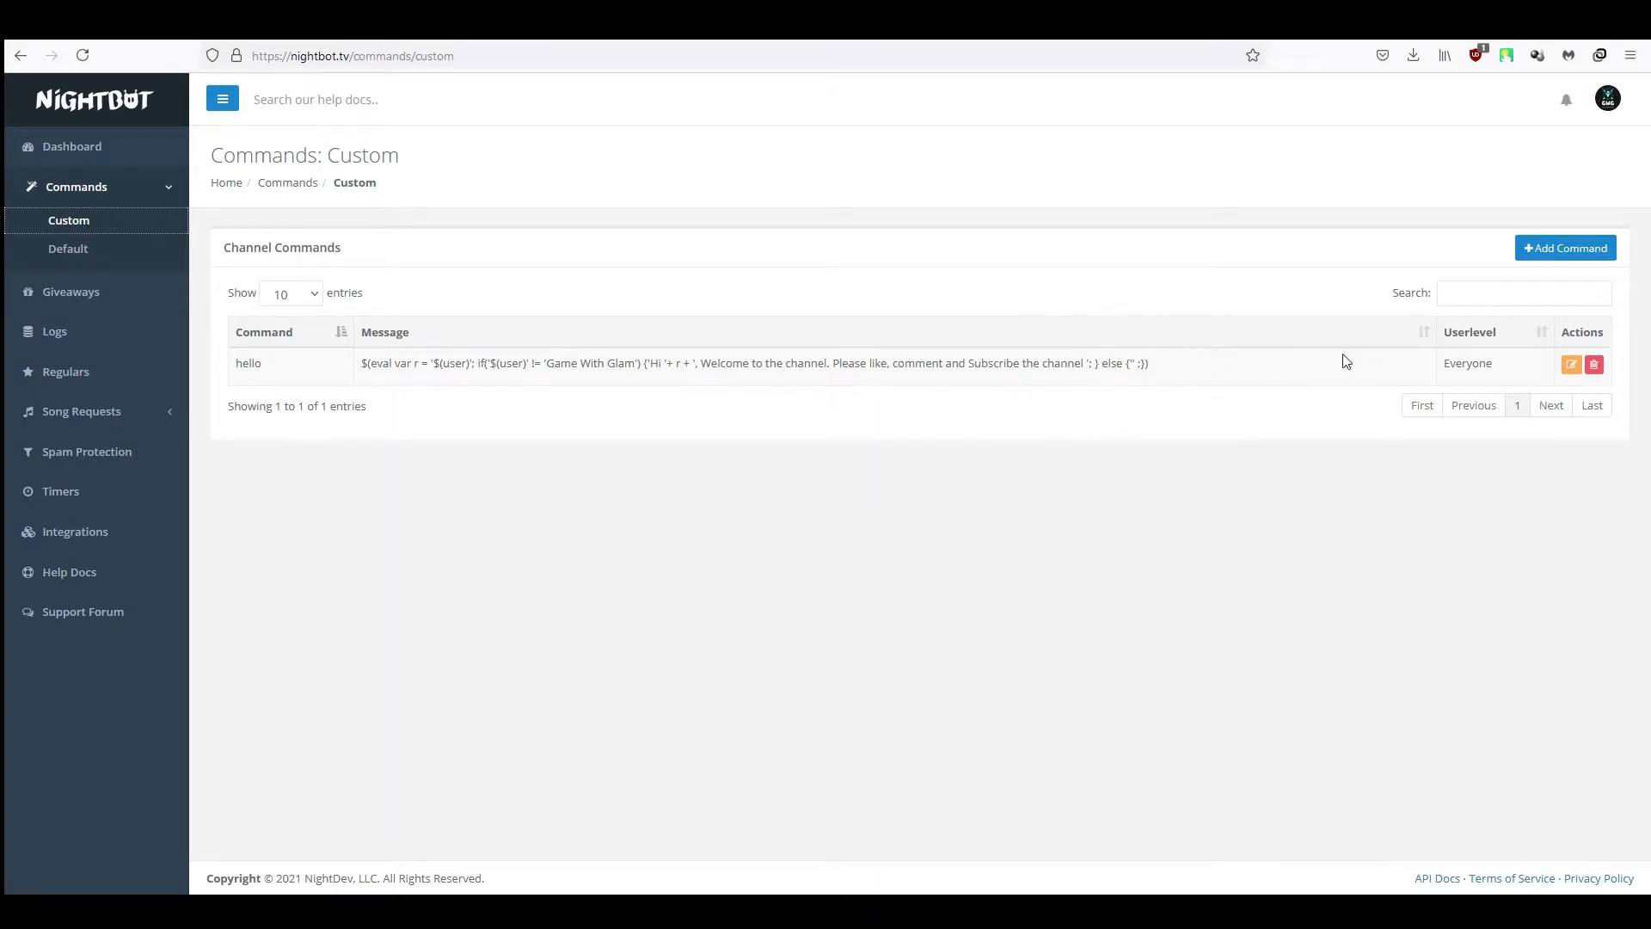
left_click(1552, 255)
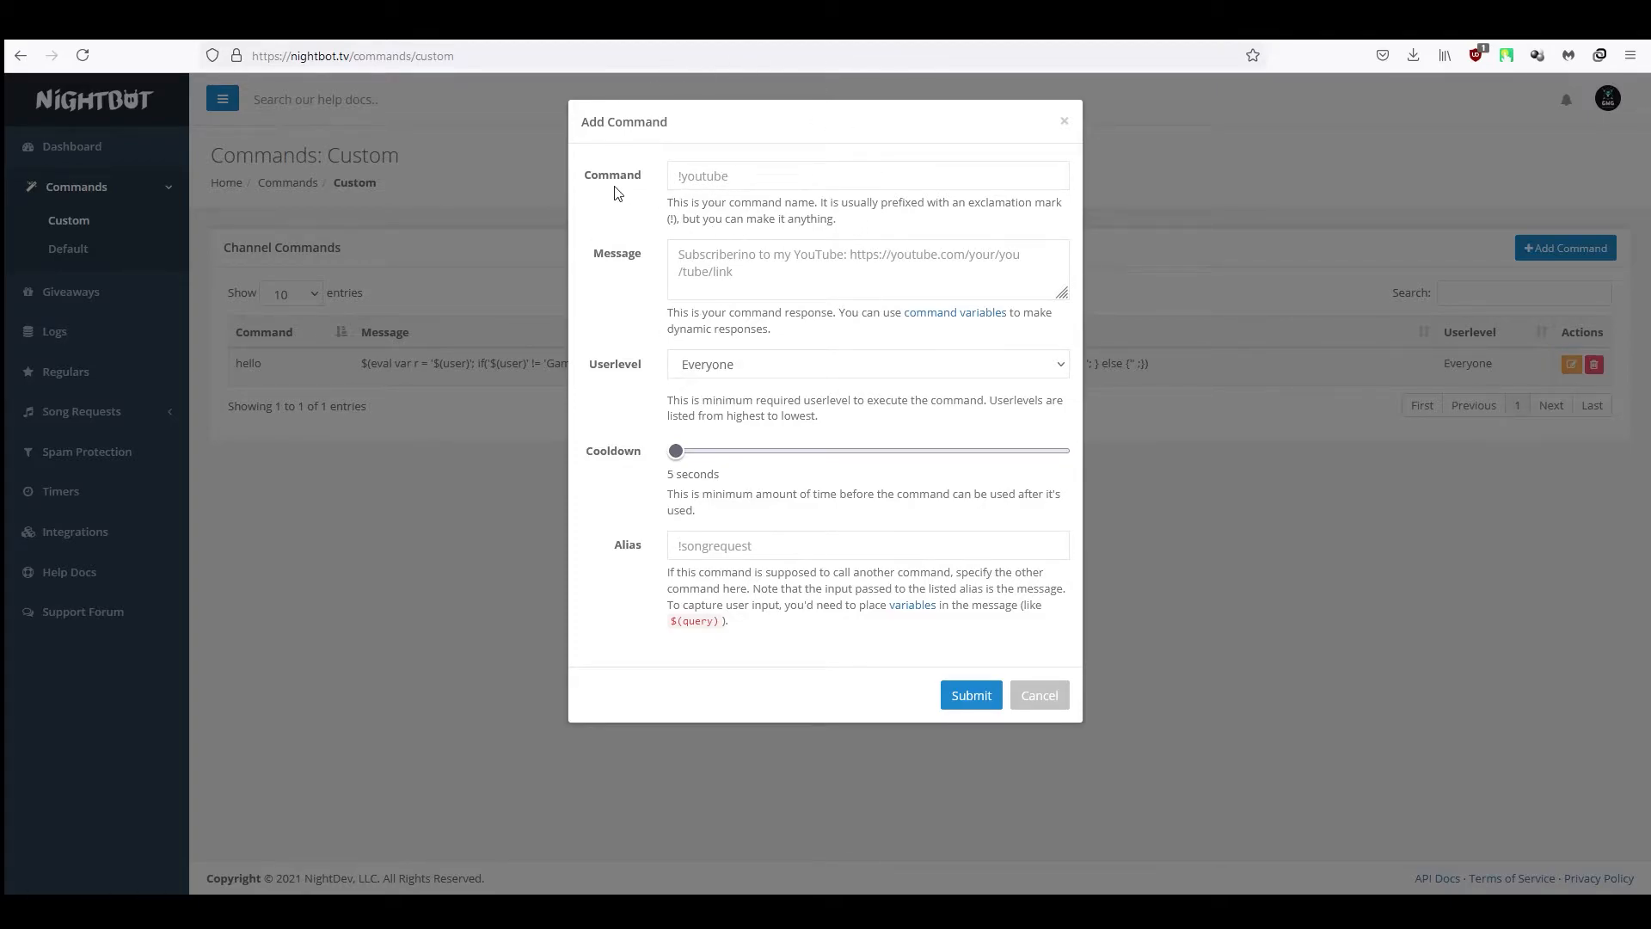
left_click(740, 178)
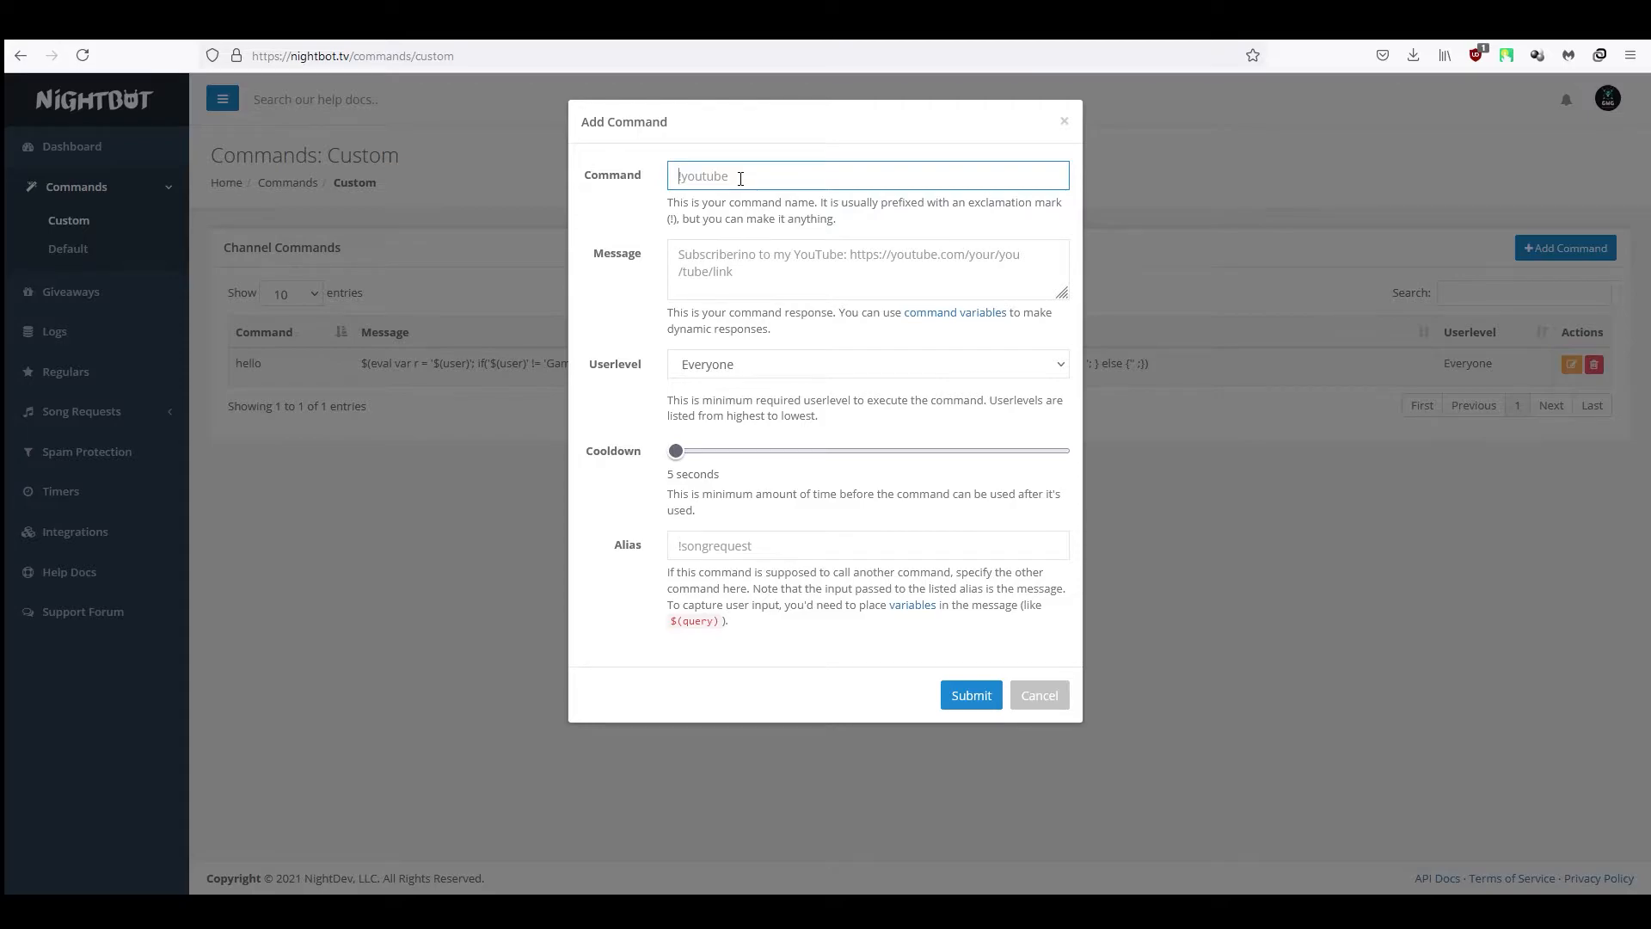
type("hi")
Enter "Welcome to out channel" as the command's message, keeping the userlevel at Everyone and the cooldown at 5 seconds
left_click(769, 276)
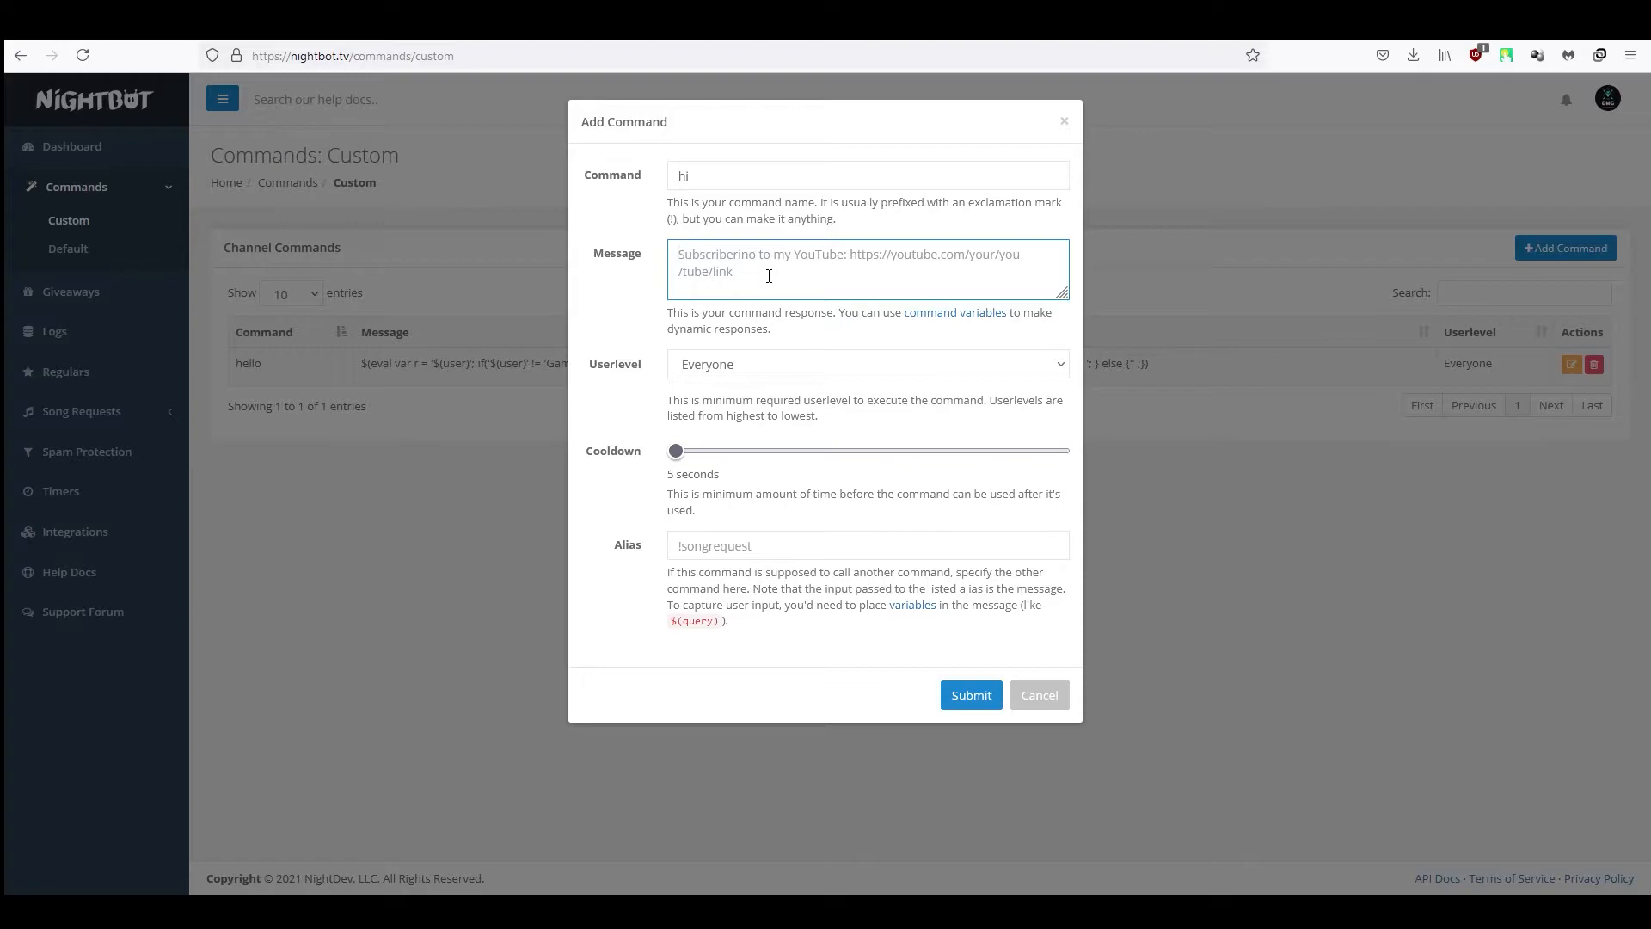
type("We")
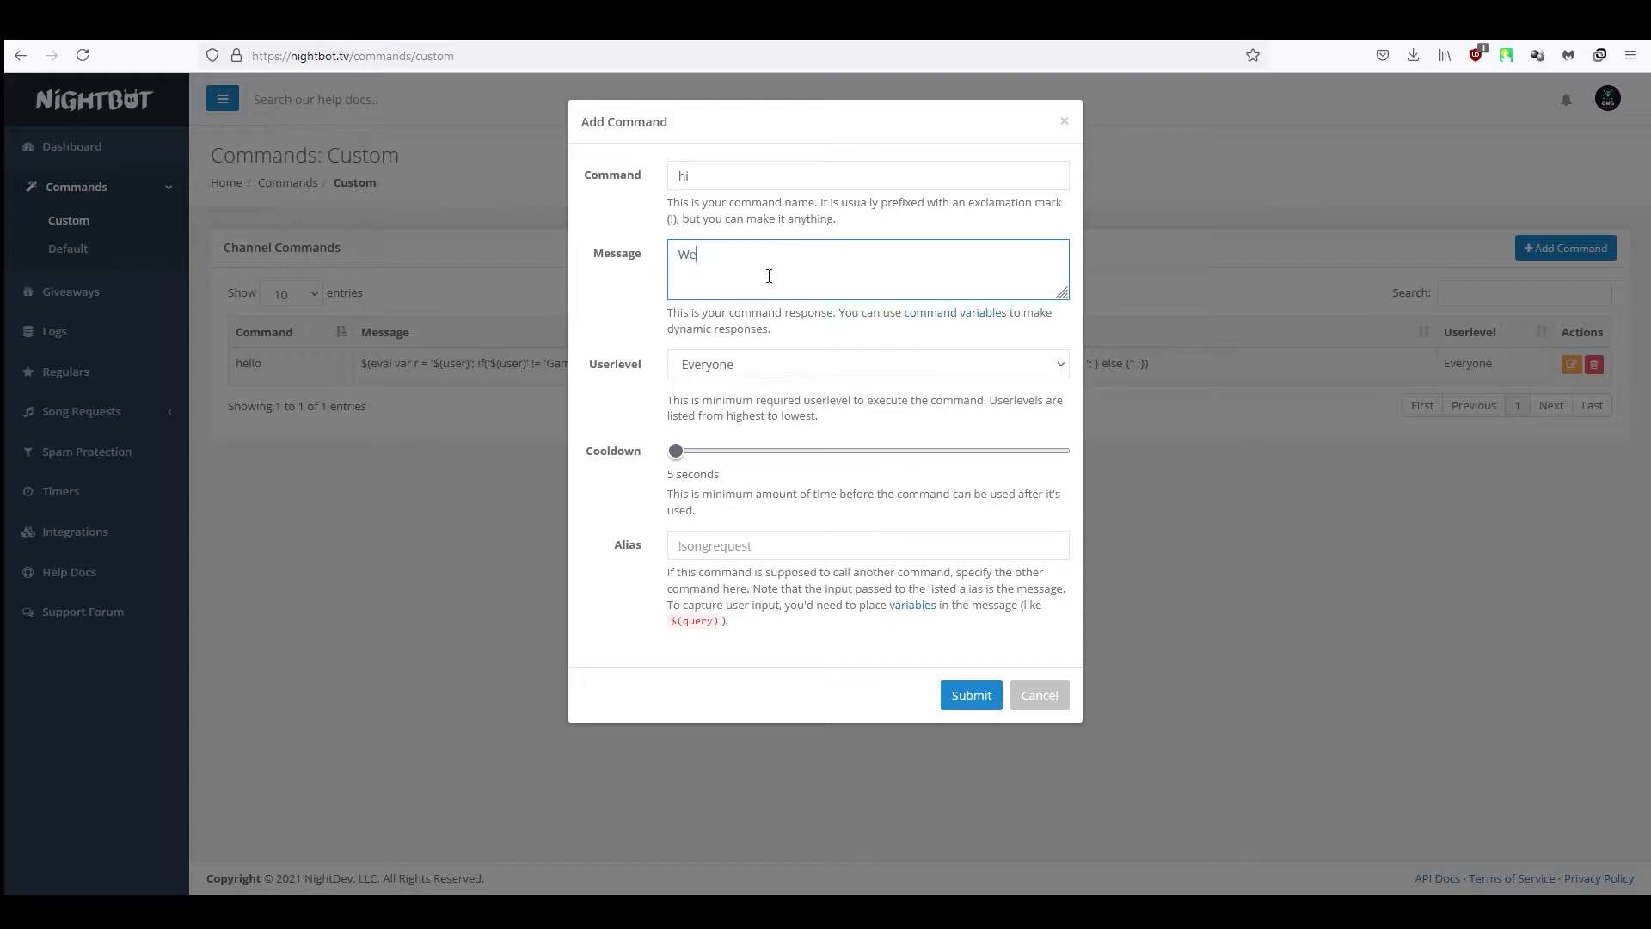
type("lcome to out channel")
left_click(971, 376)
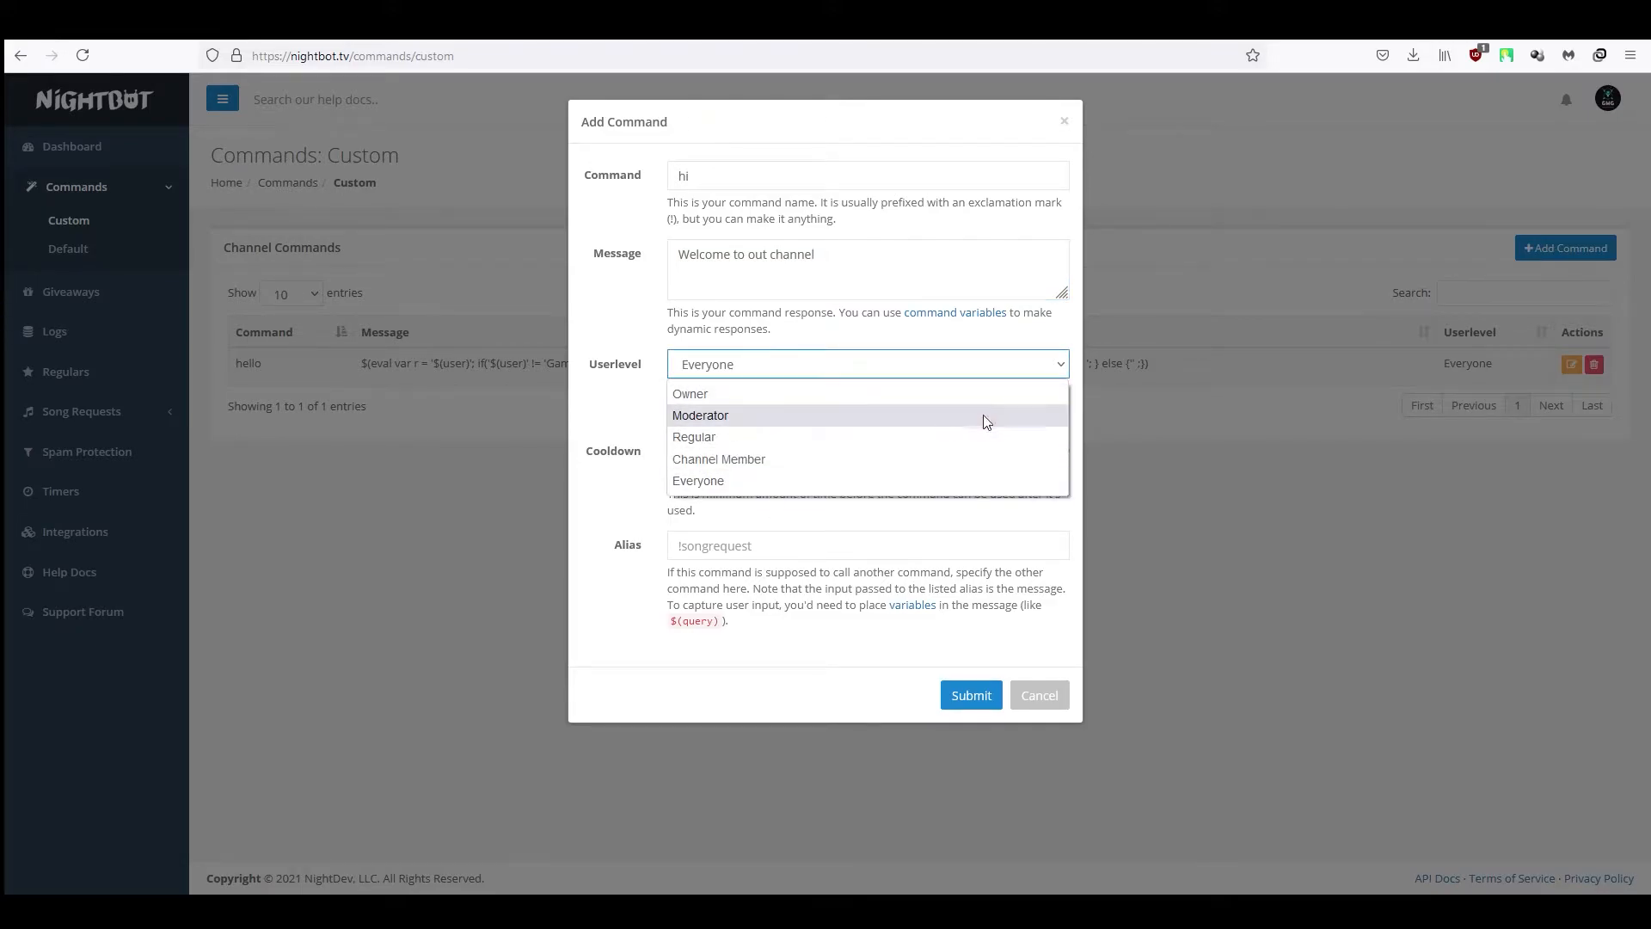
left_click(613, 395)
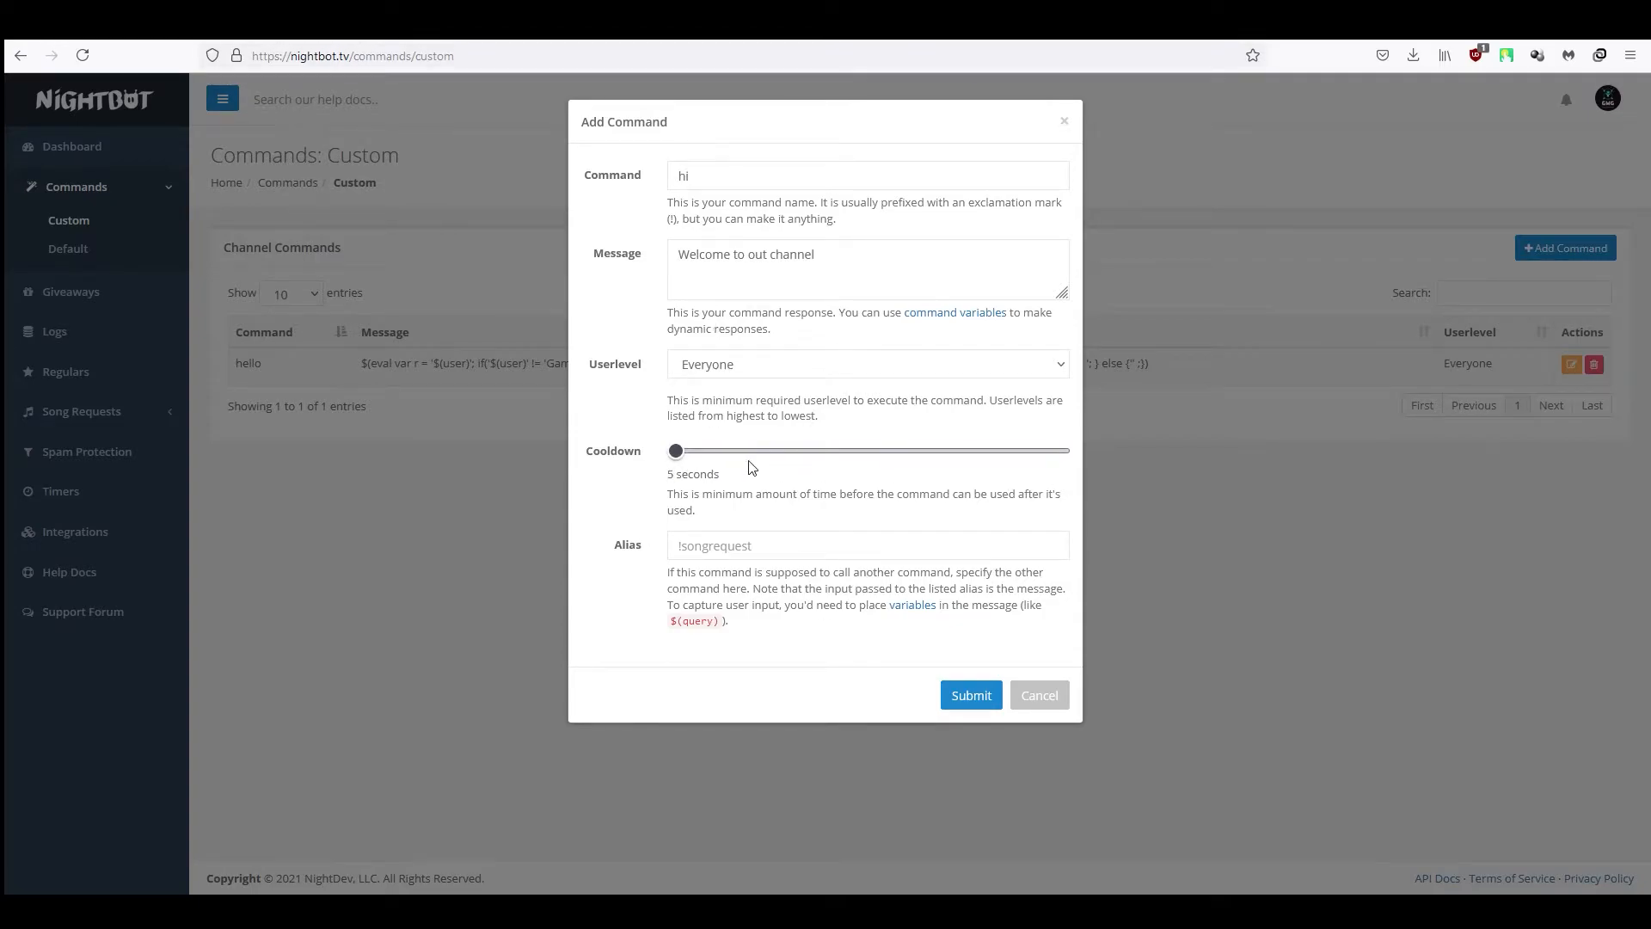
mouse_move(680, 453)
left_mouse_down()
mouse_move(863, 450)
mouse_move(658, 454)
left_mouse_up()
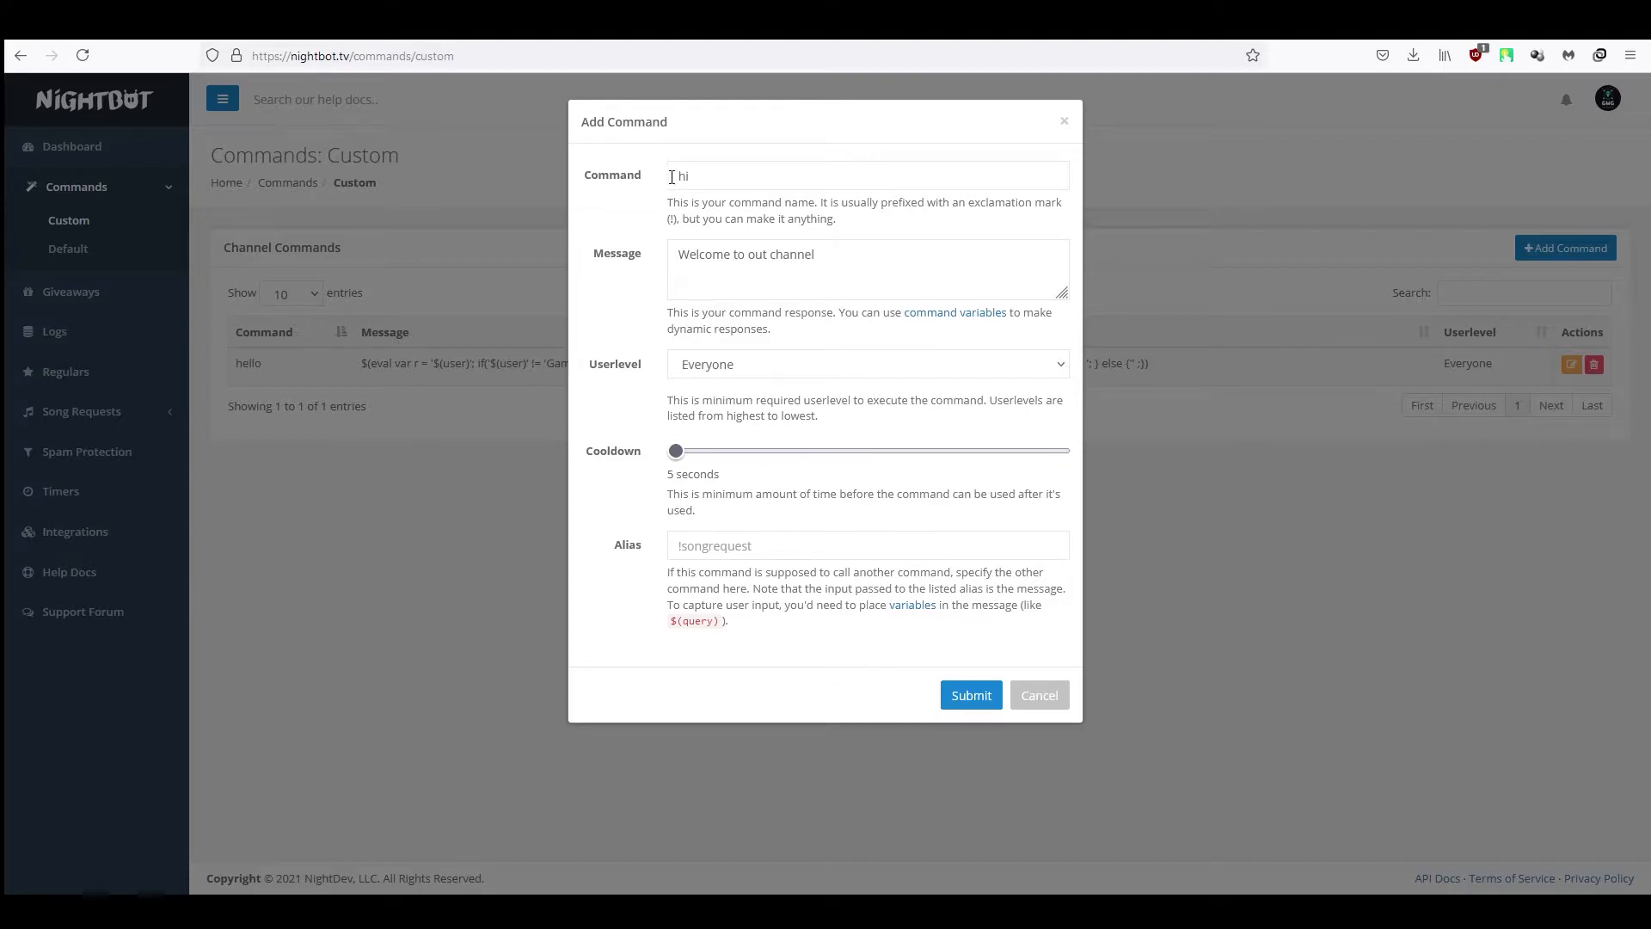
Insert the variable $(user) after "Welcome" in the message and submit the new command
left_click(852, 257)
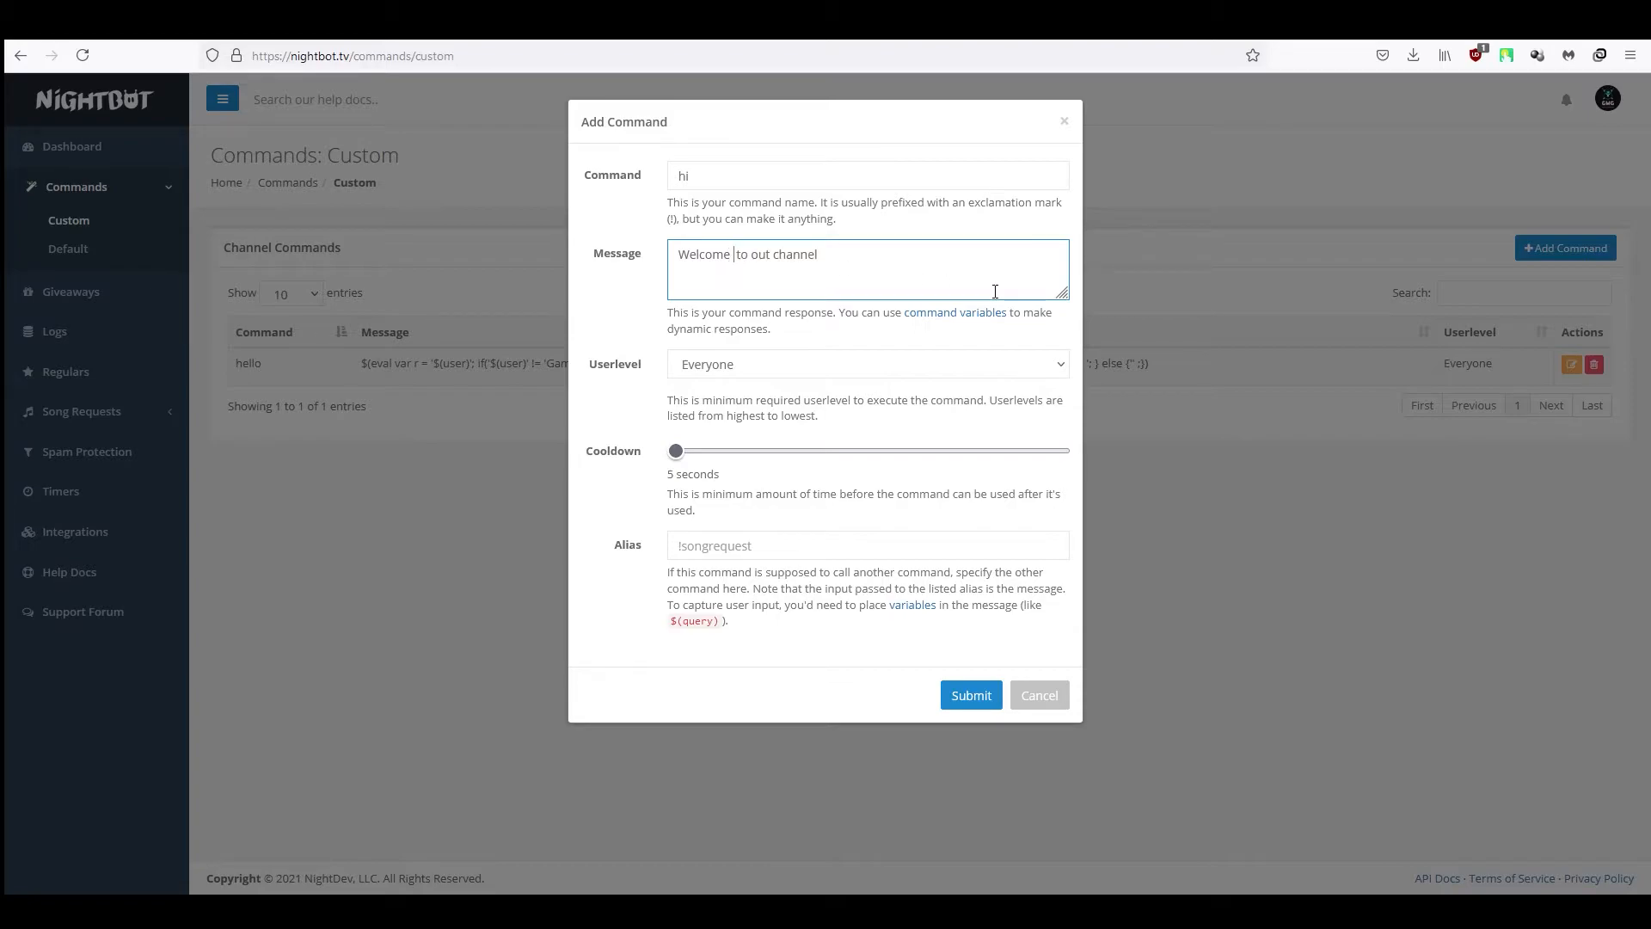
type("$()")
key("Left")
type("U")
key("BackSpace")
type("user")
left_click_drag(734, 258, 774, 256)
left_click_drag(735, 255, 773, 259)
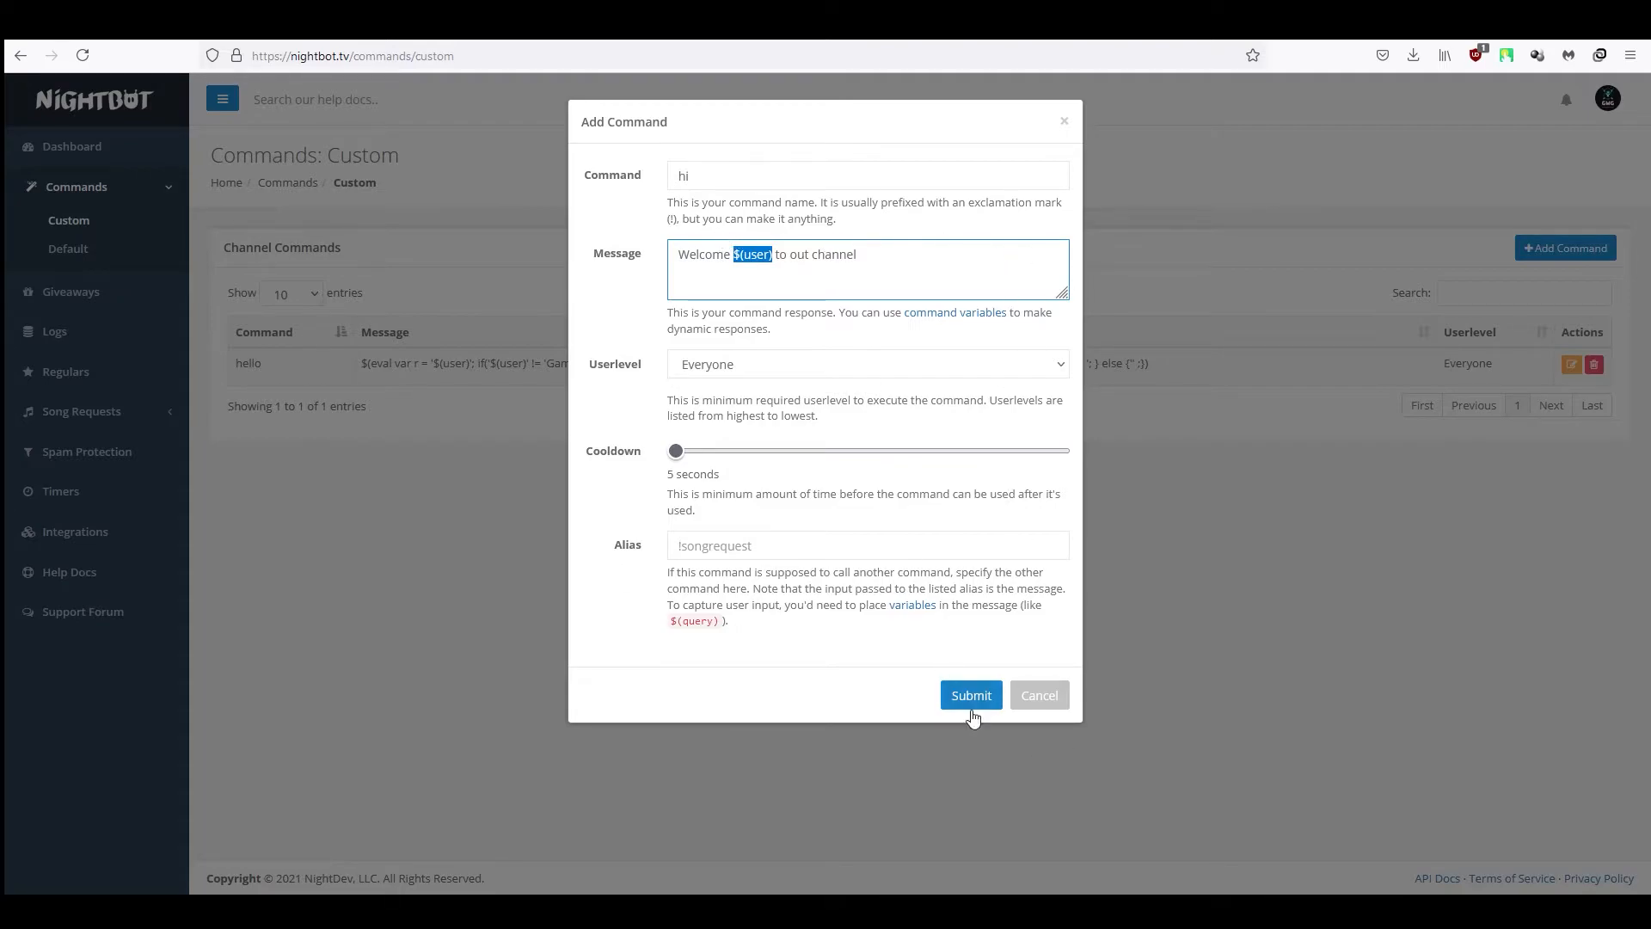
left_click(924, 270)
left_click(964, 703)
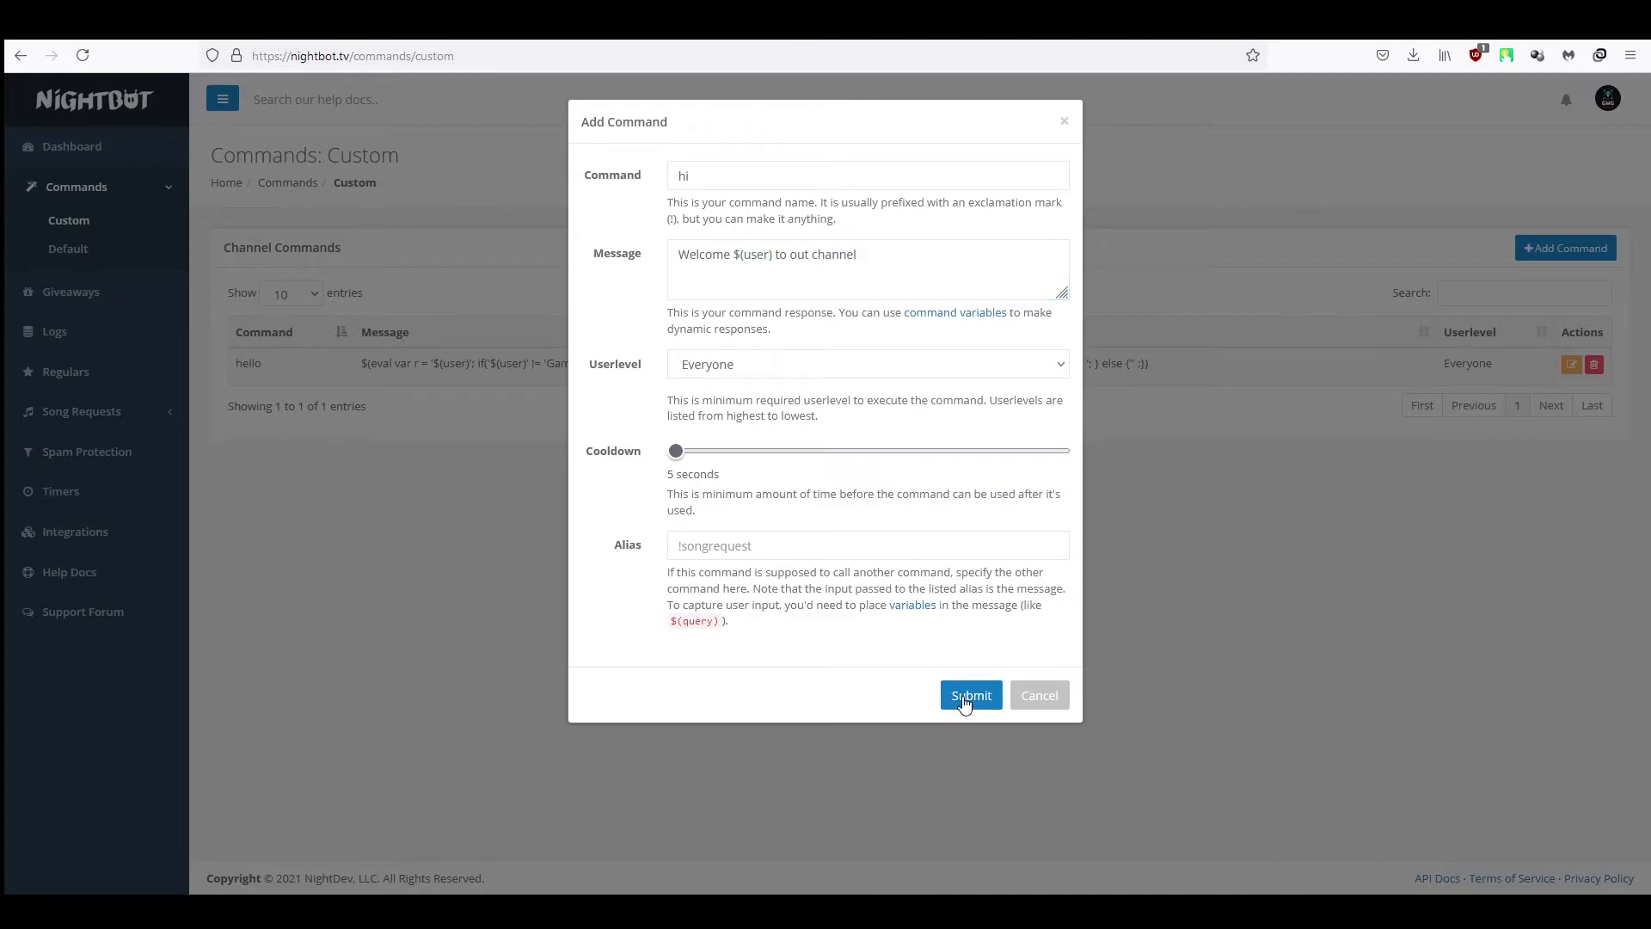
left_click(964, 703)
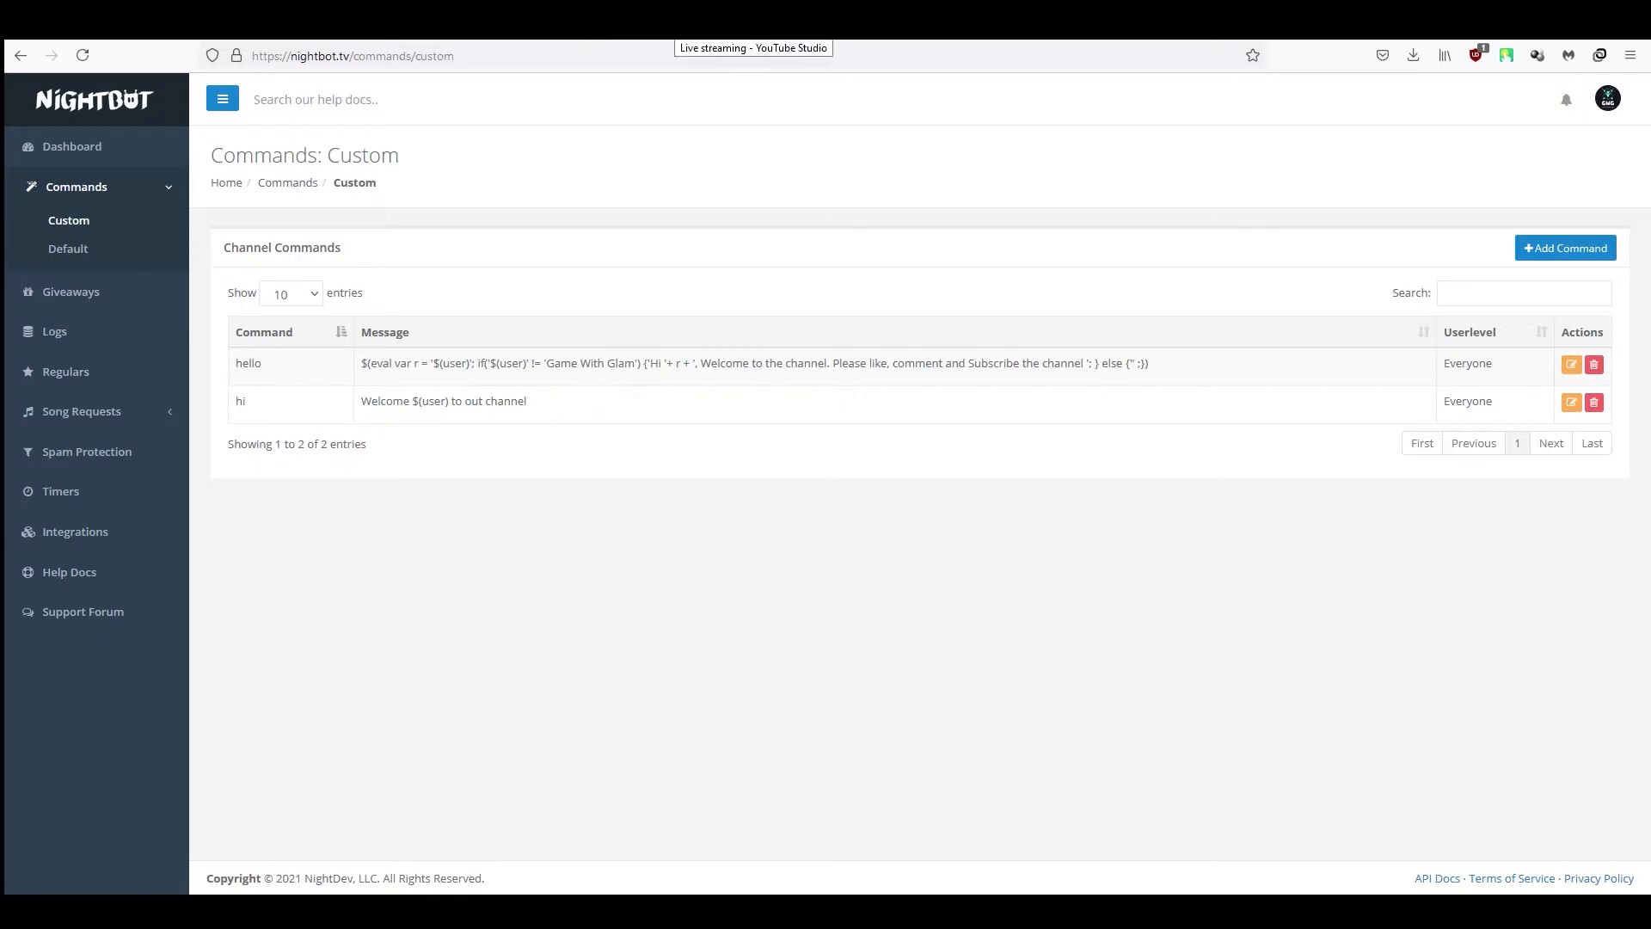
Switch to the YouTube Studio live stream and send "hi" in the chat to test the command's reply
left_click(676, 23)
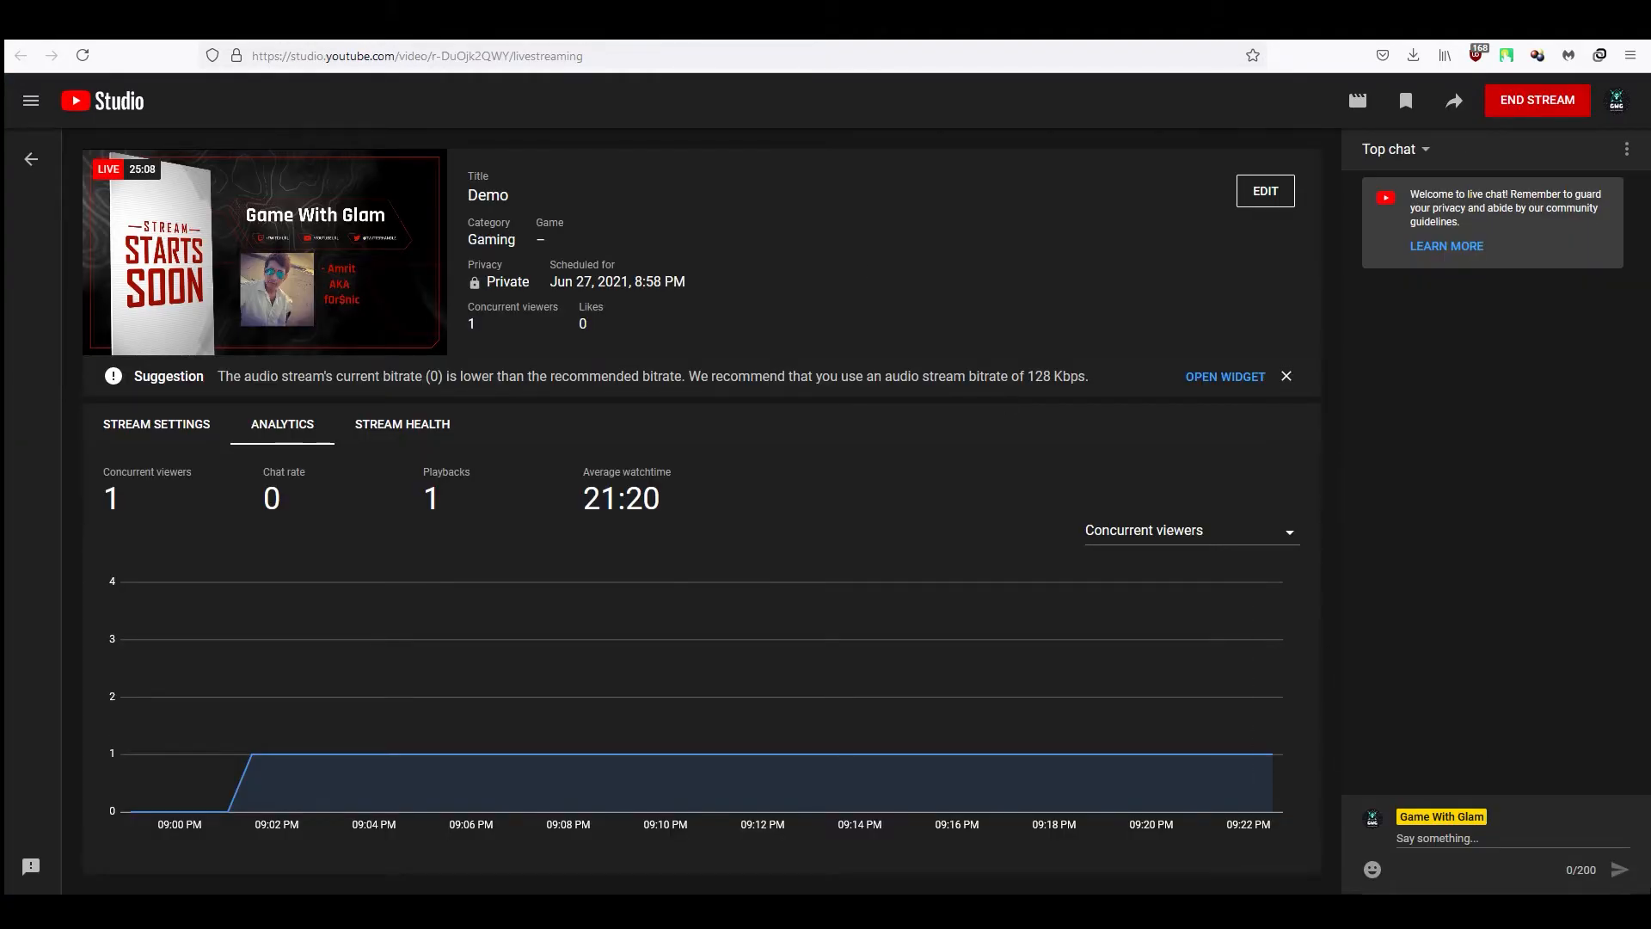
left_click(1460, 839)
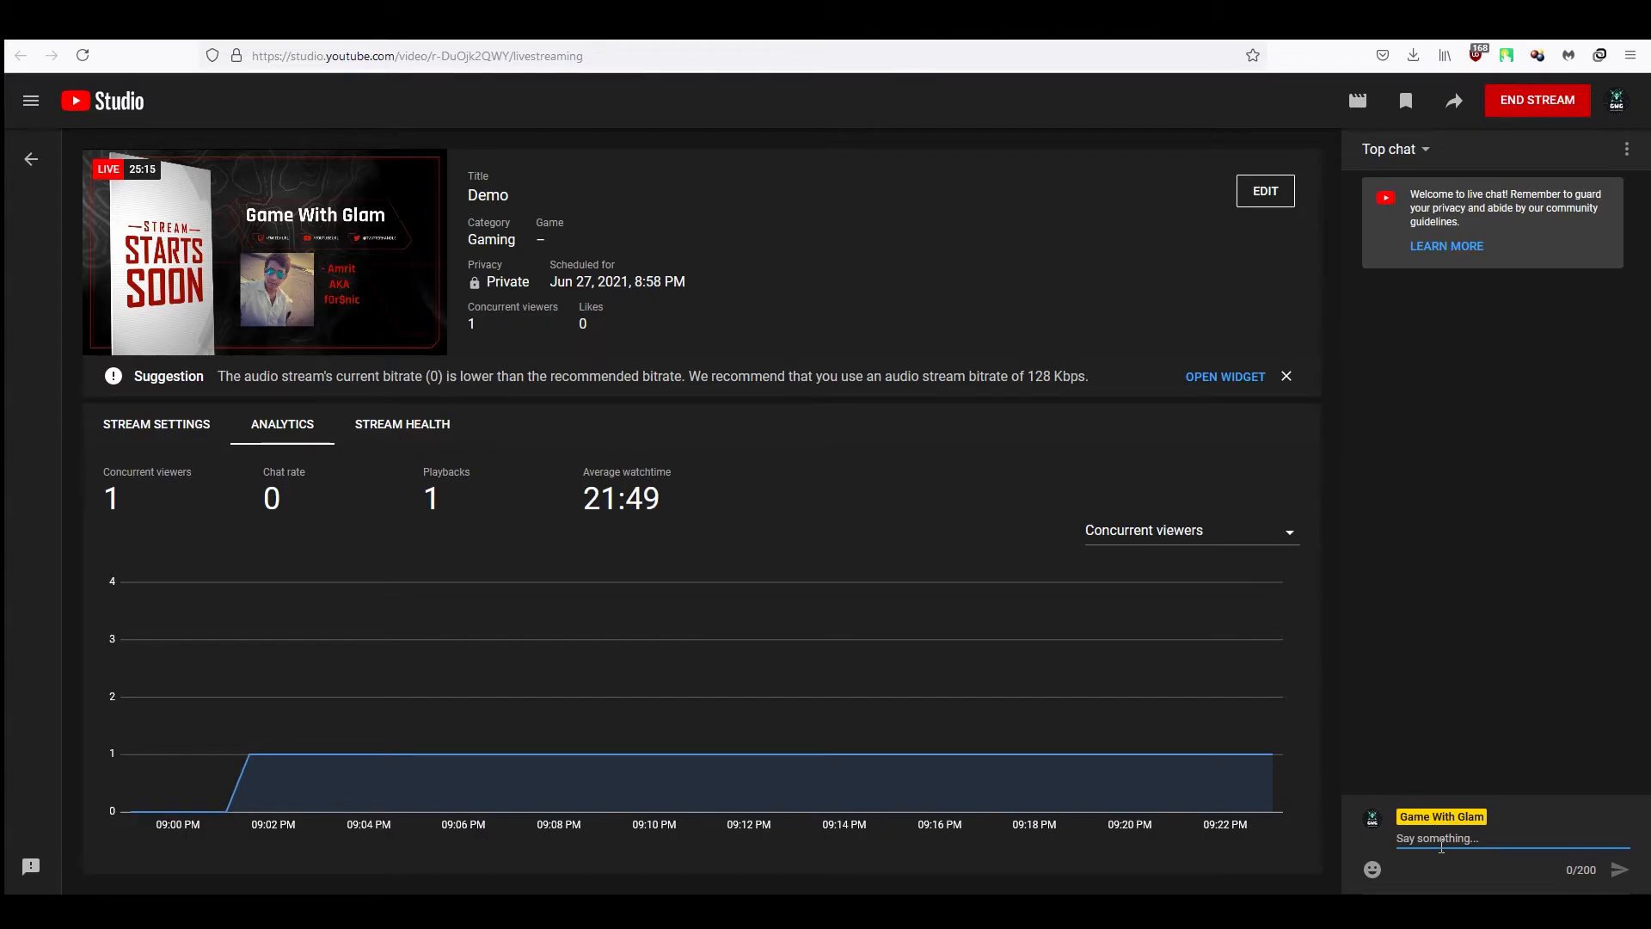
type("hi")
key("Return")
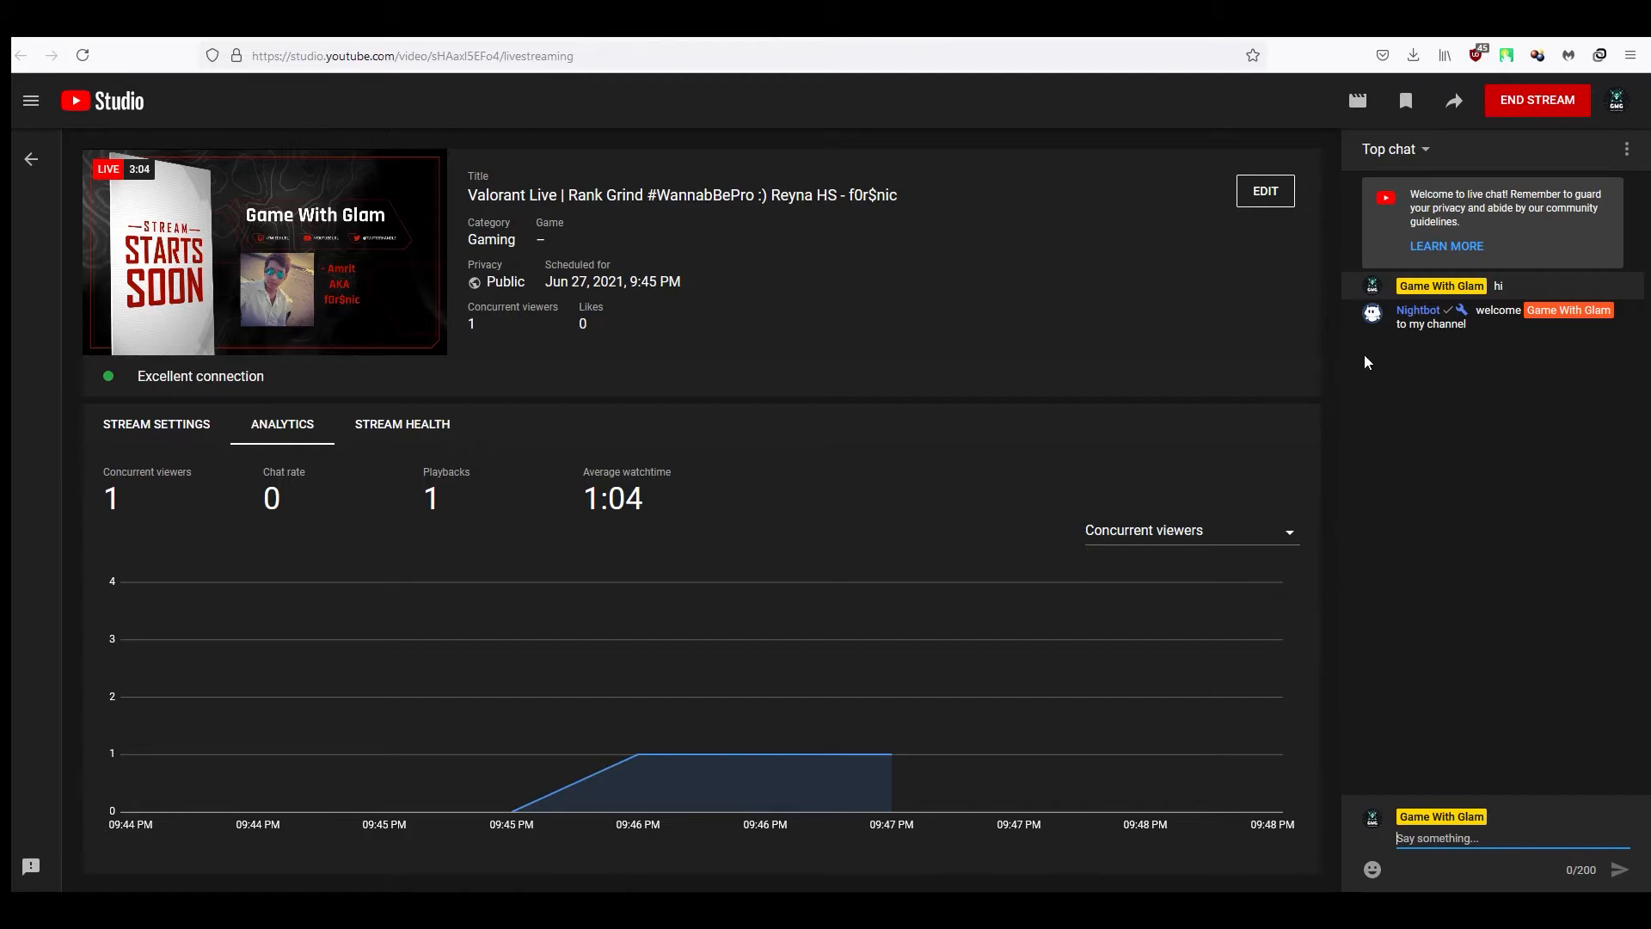
mouse_move(1539, 286)
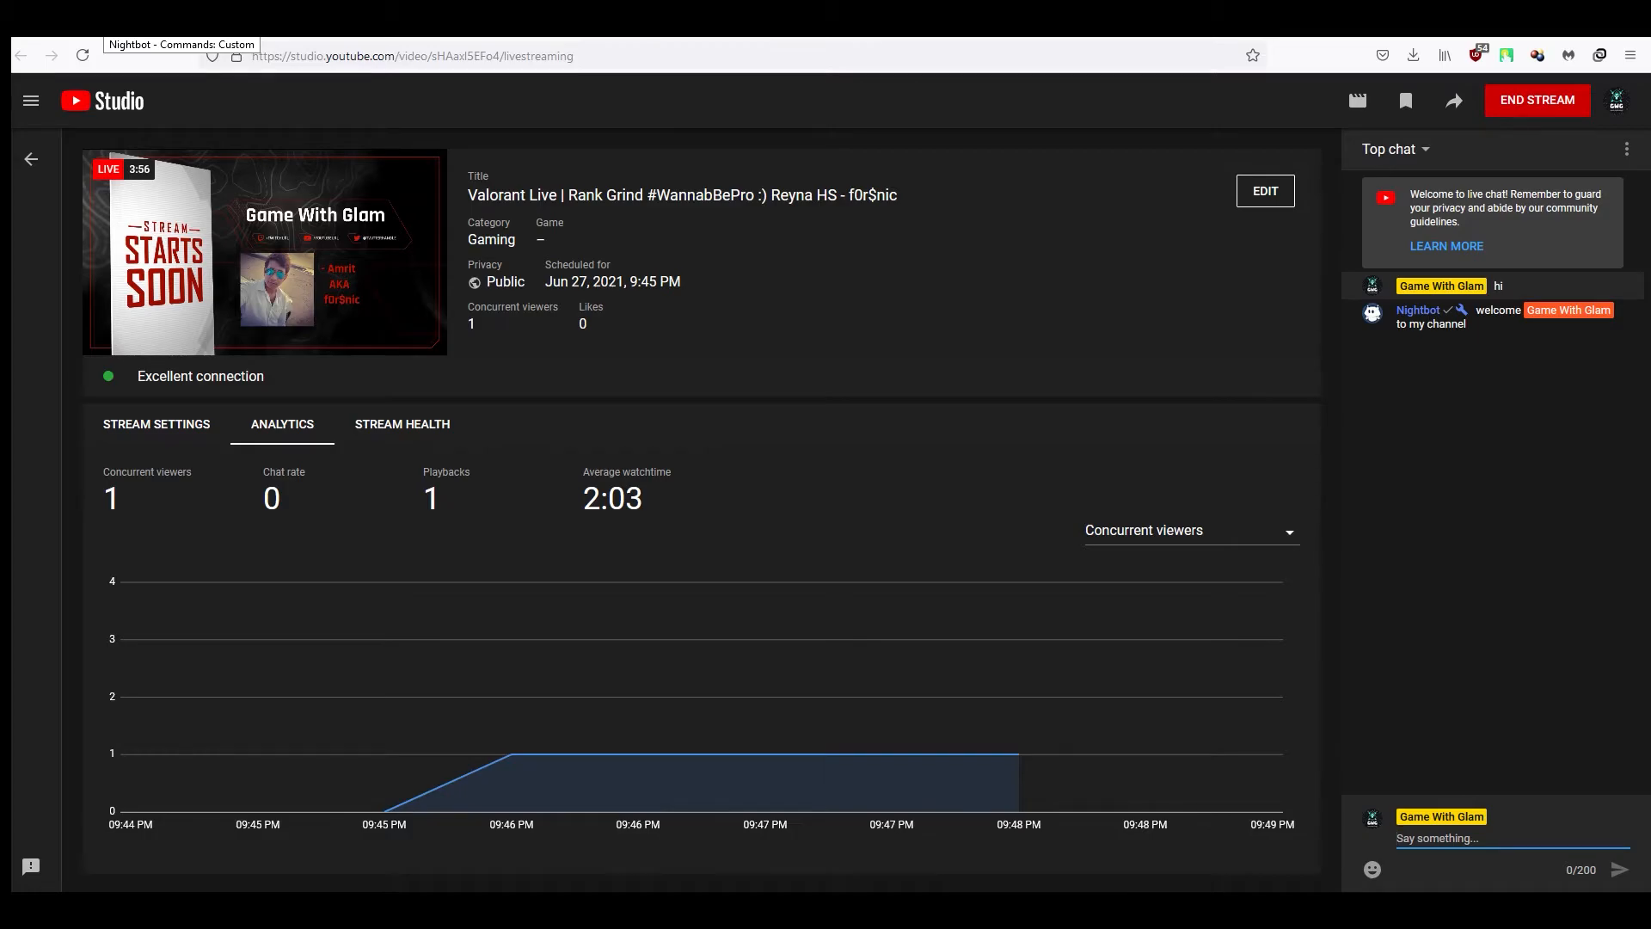
Return to Nightbot's custom commands, open the "hi" command for editing and select its entire message text
left_click(103, 21)
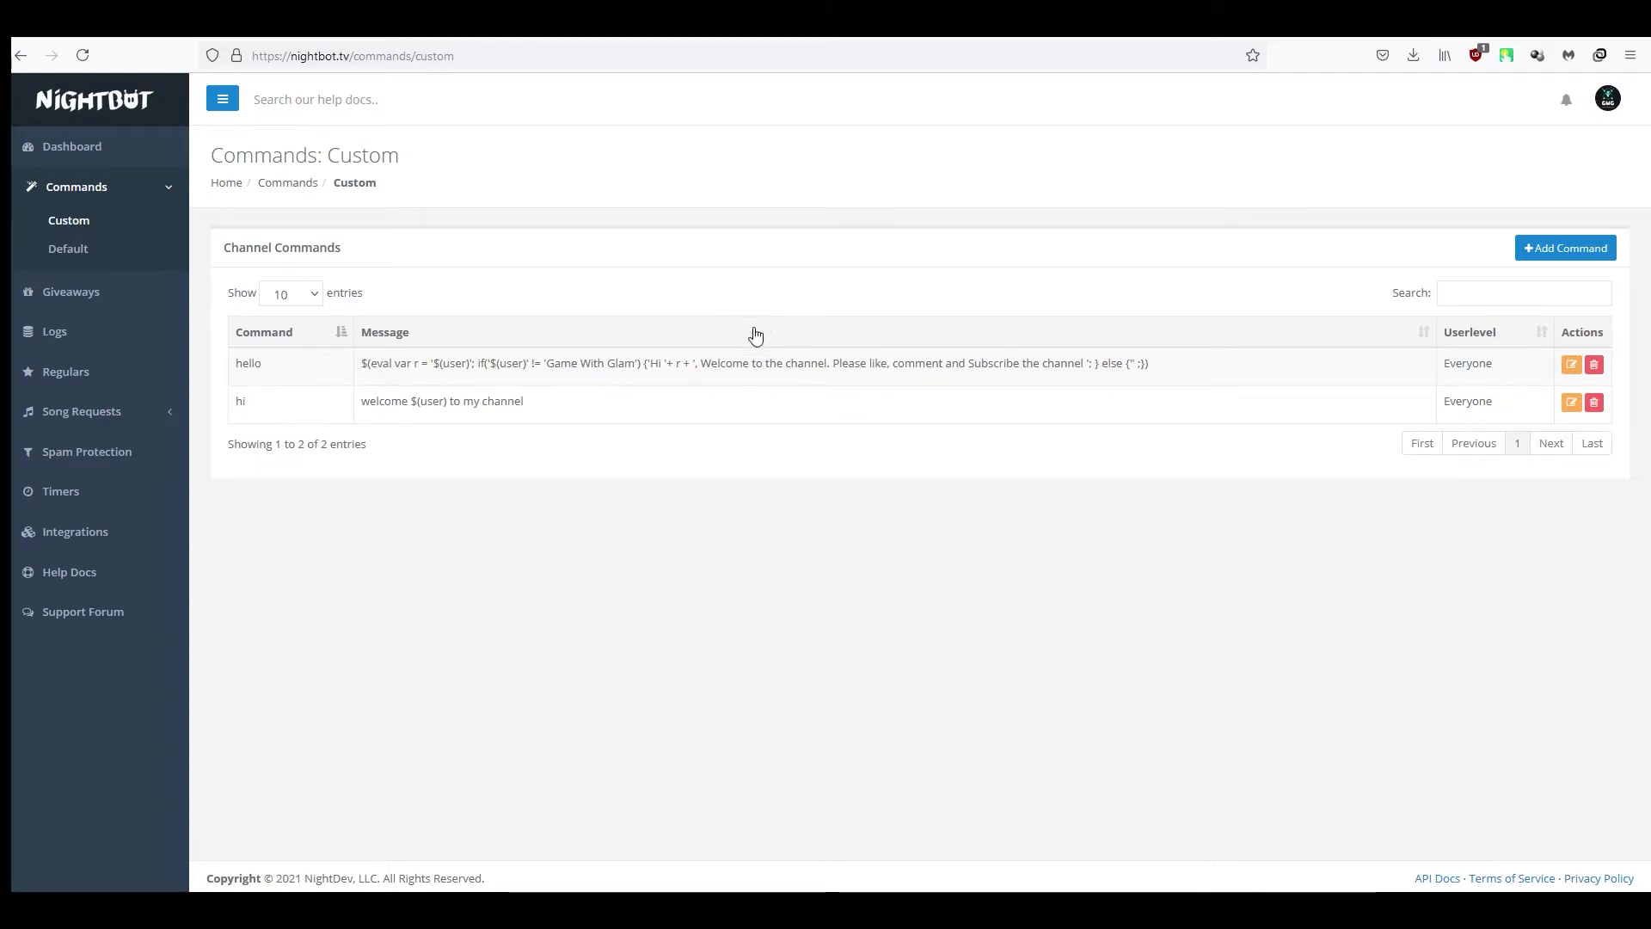
left_click(1572, 404)
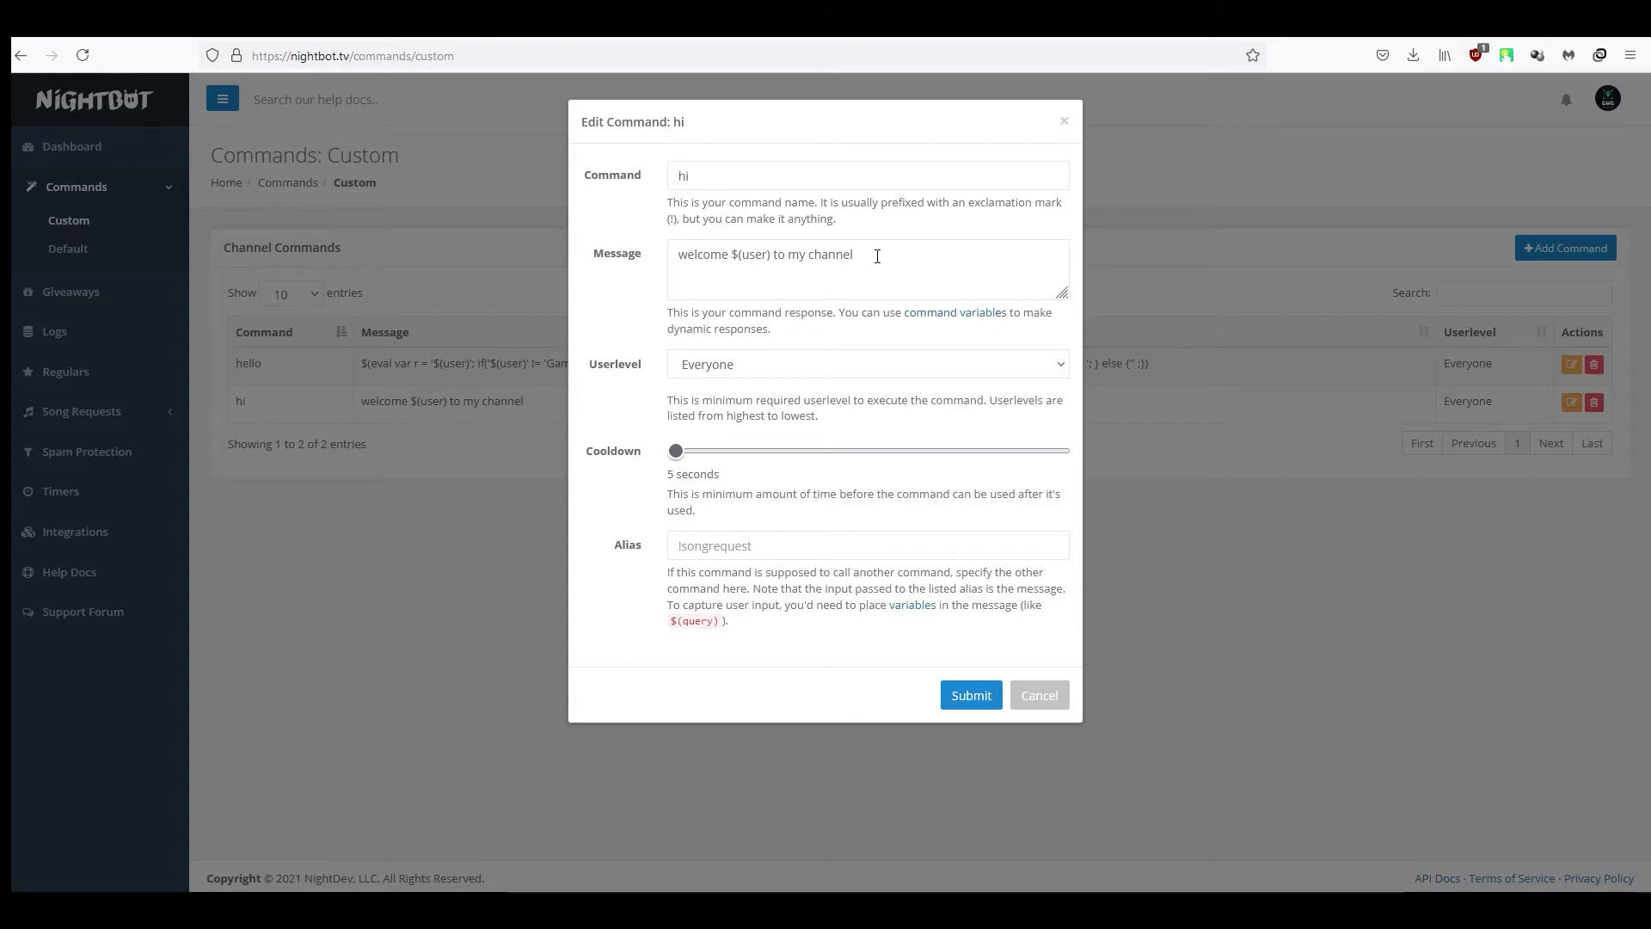
left_click_drag(877, 256, 662, 239)
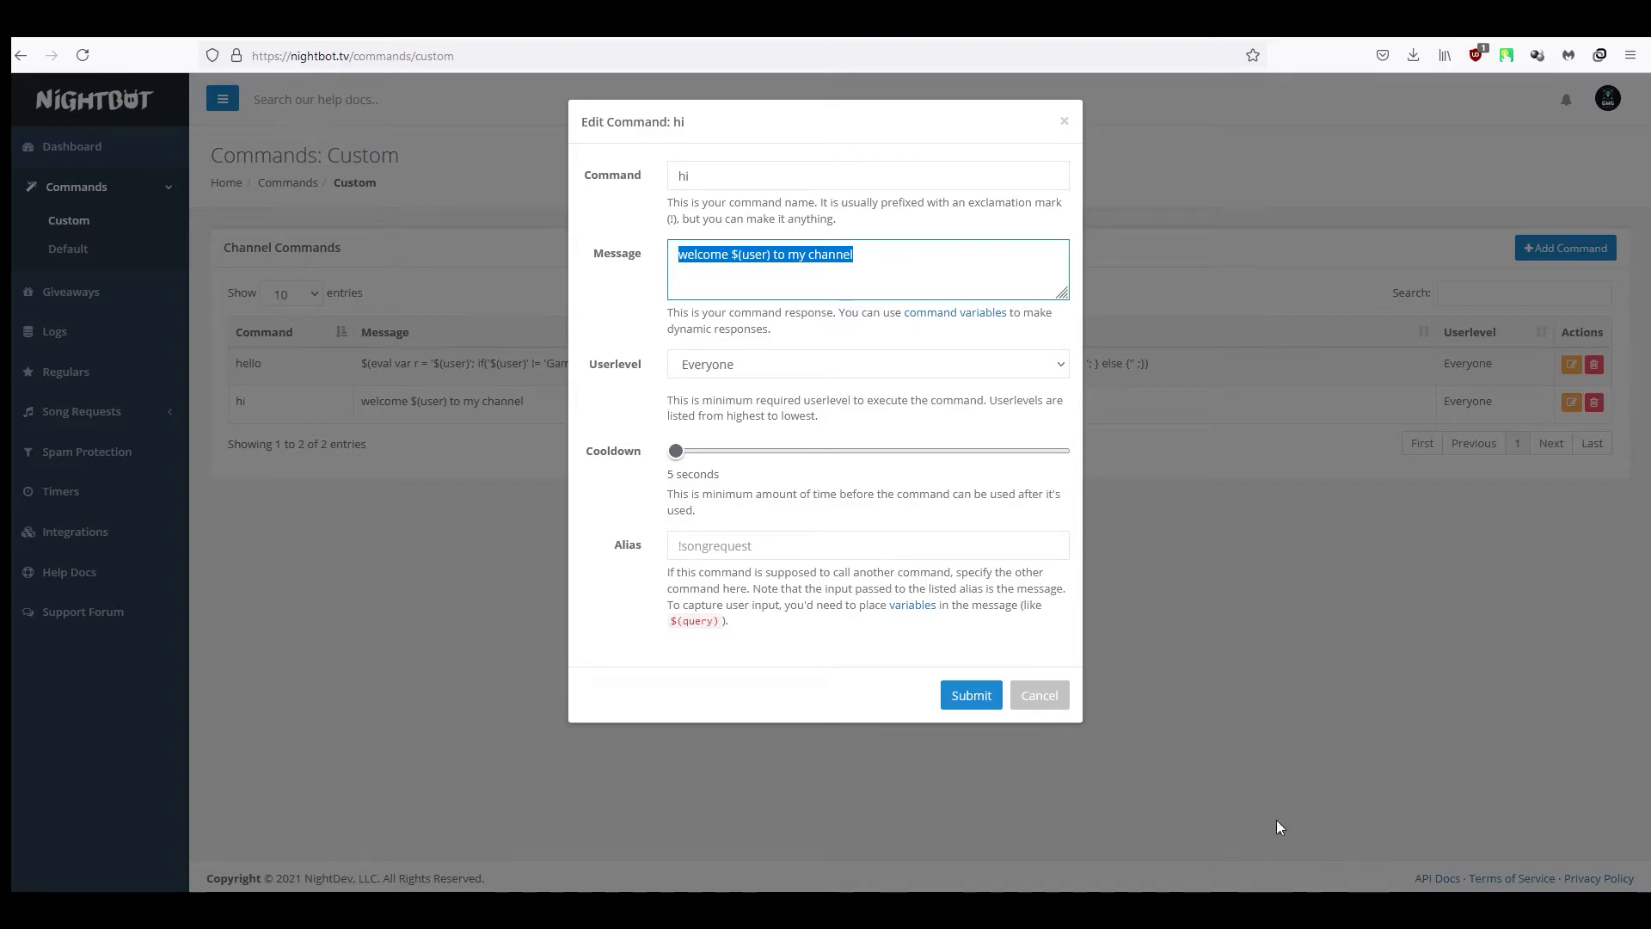
Switch to the Notepad script and examine its user variable, channel-name condition, greeting text and else branch
mouse_move(1075, 909)
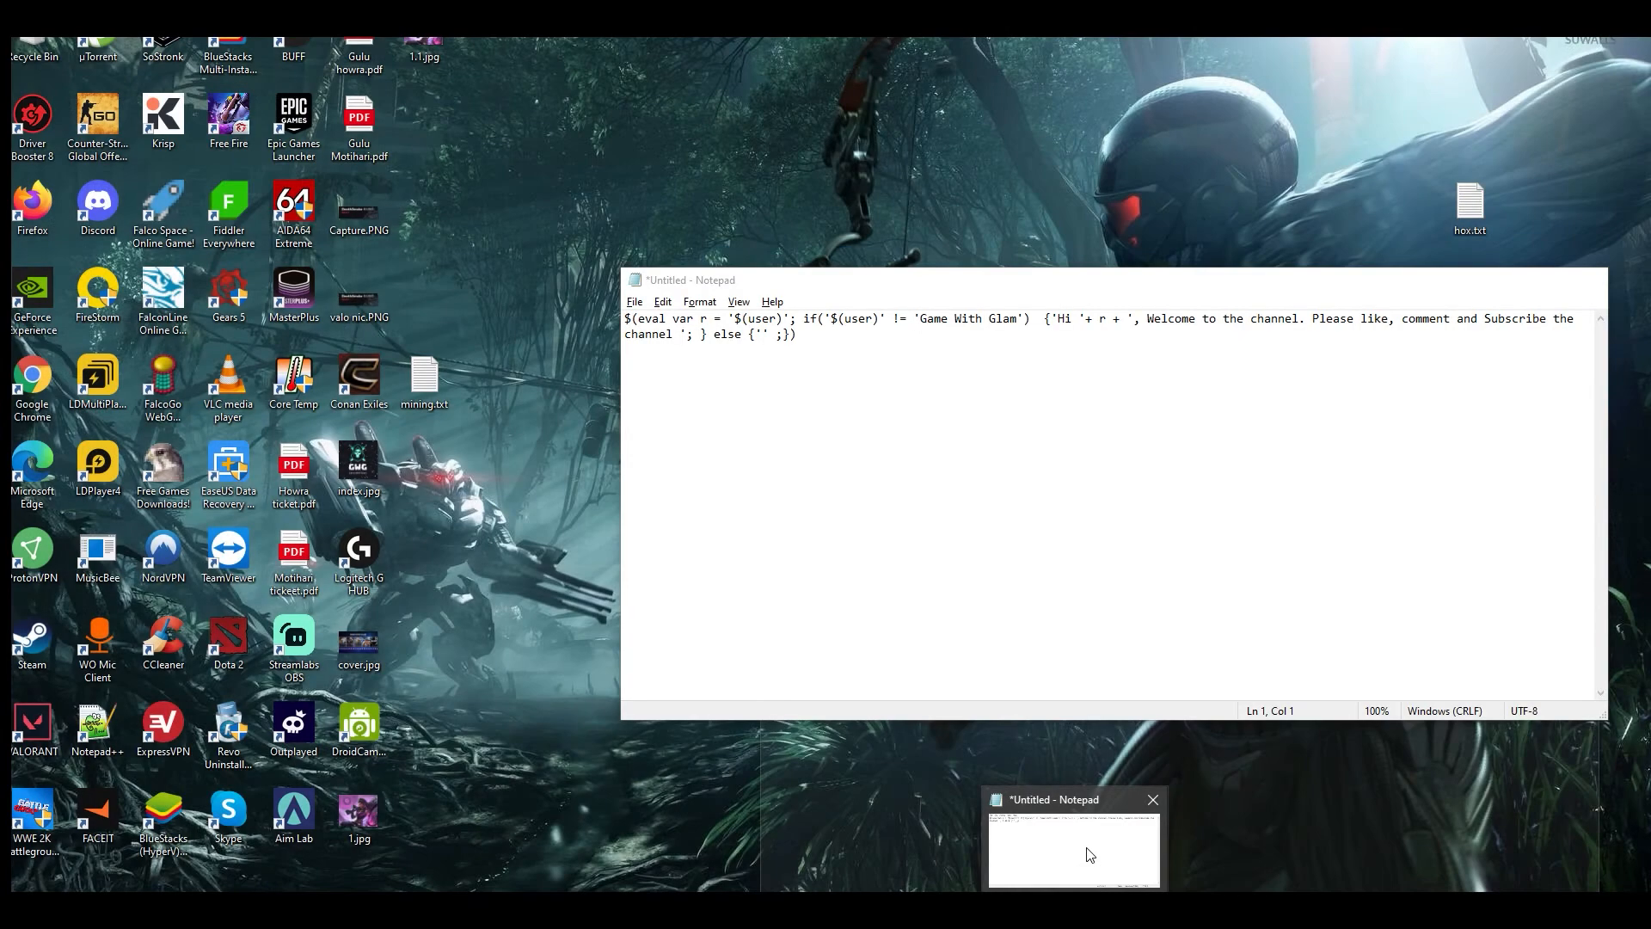
left_click(1087, 855)
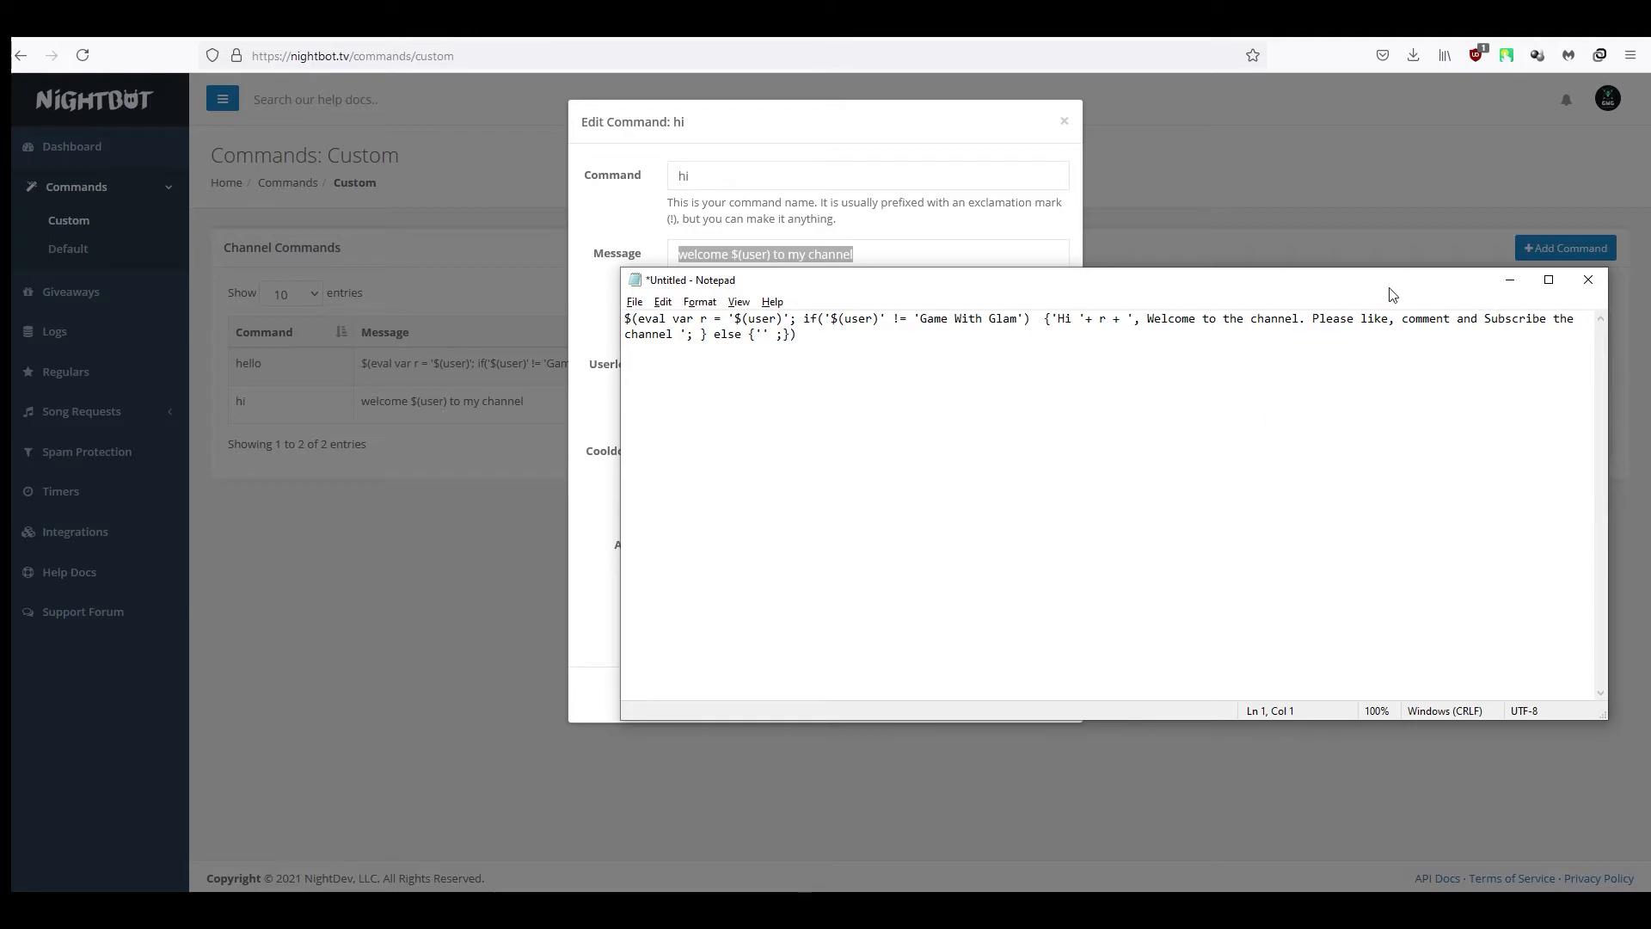
left_click_drag(1333, 292, 1079, 295)
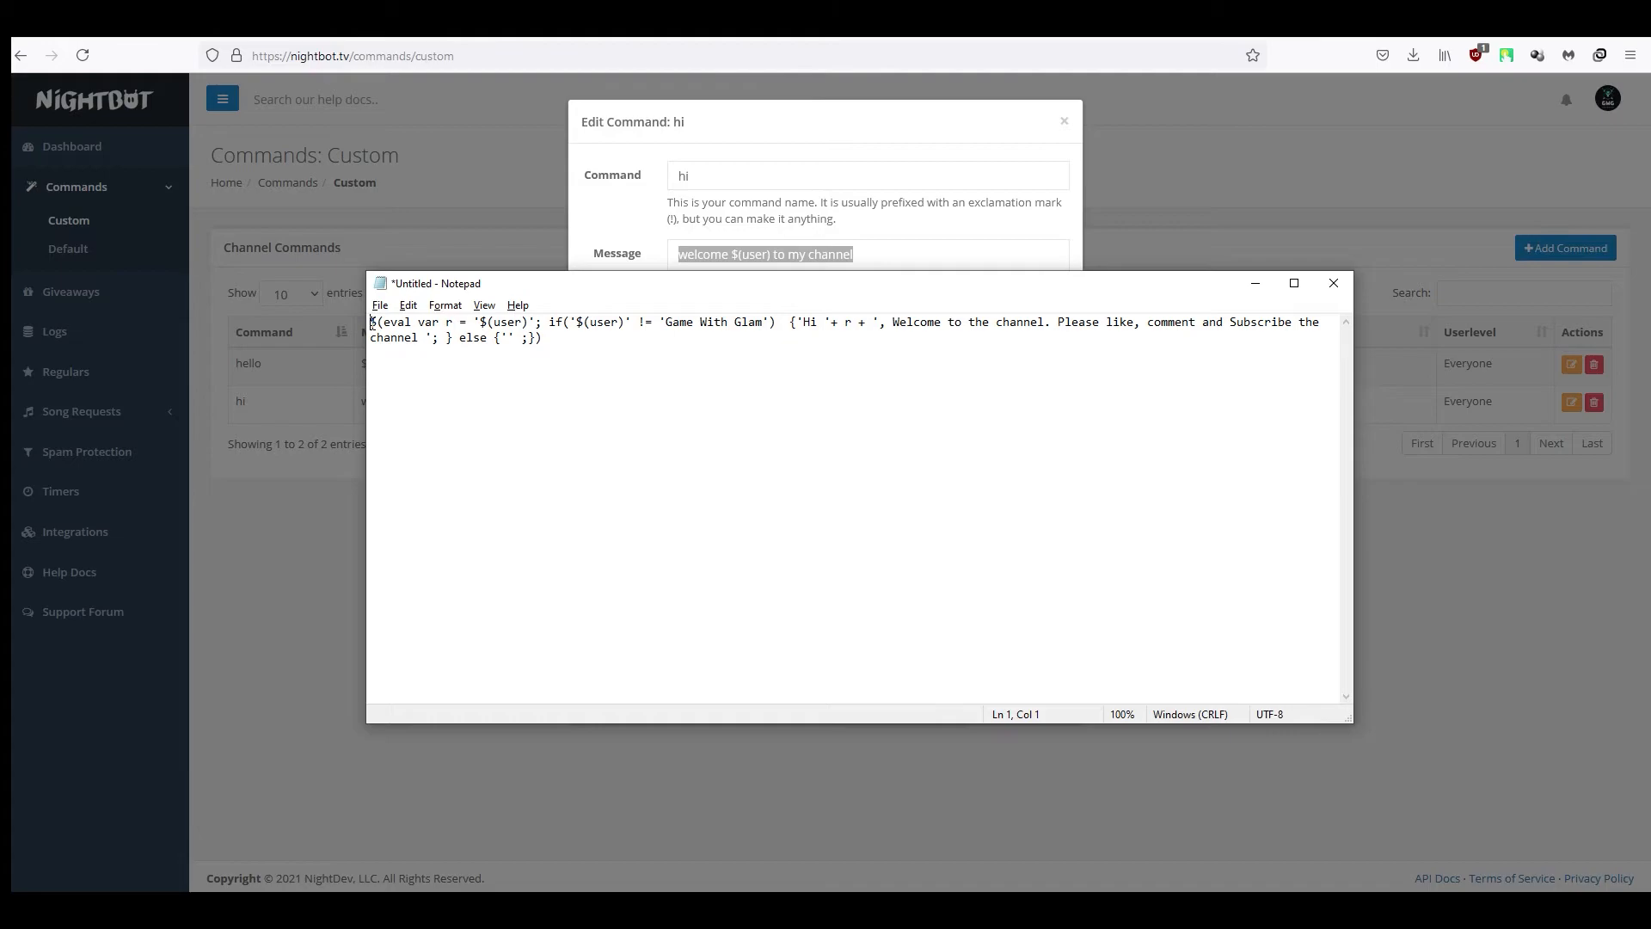
mouse_move(381, 323)
left_mouse_down()
mouse_move(415, 322)
mouse_move(371, 323)
left_mouse_up()
left_click(662, 369)
left_click_drag(418, 322, 536, 322)
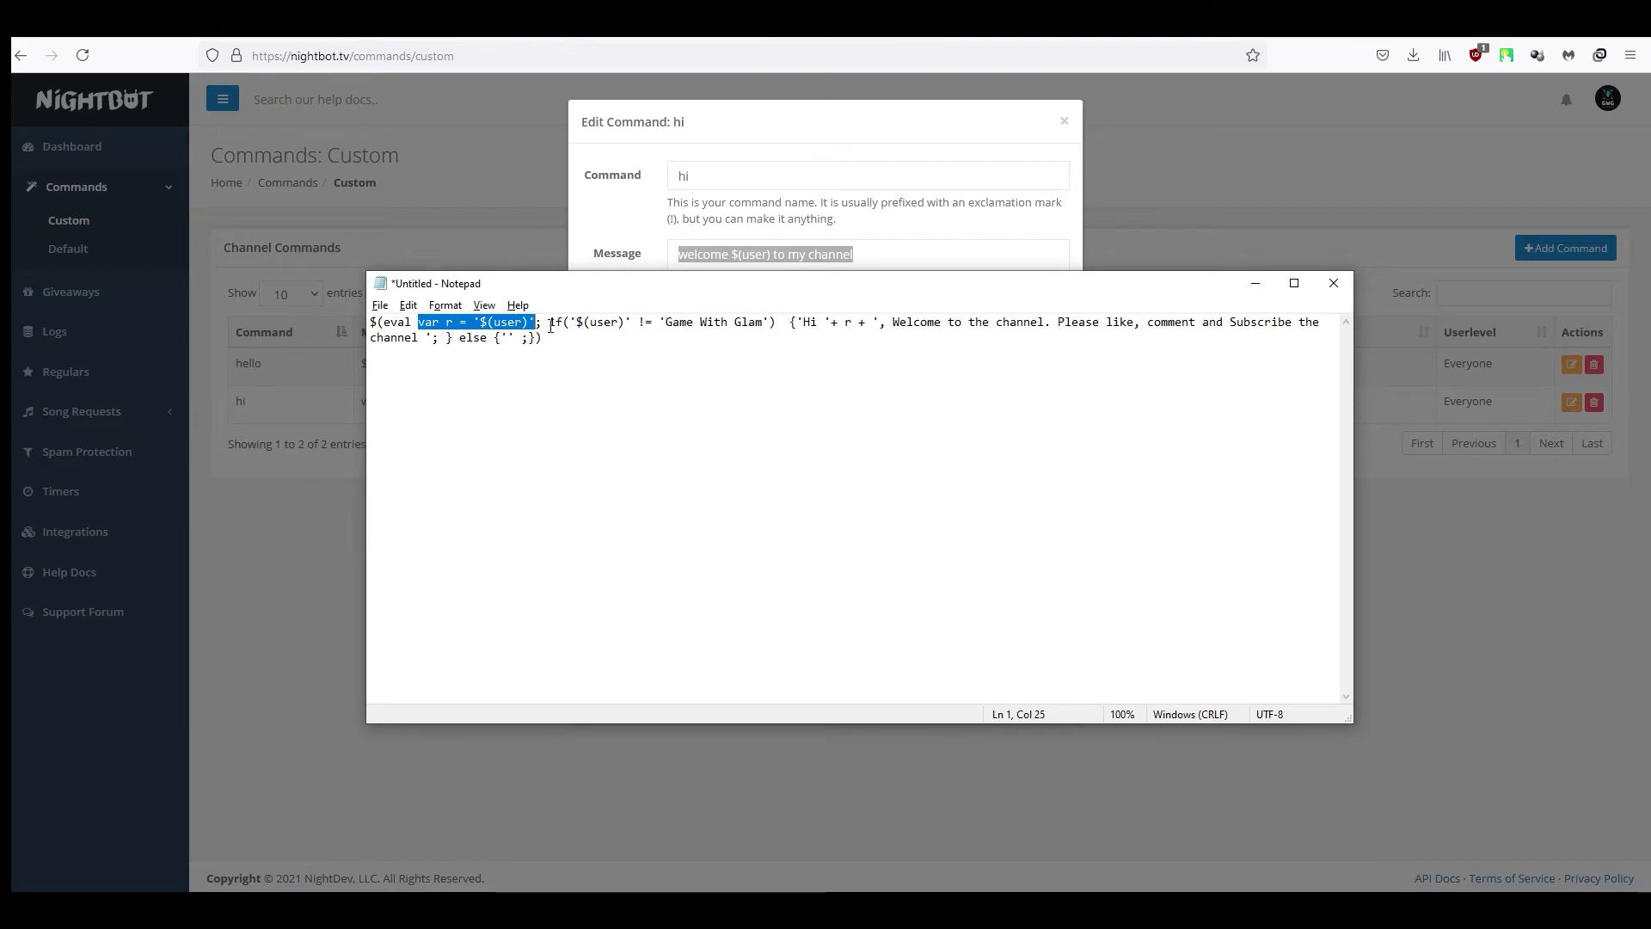
left_click_drag(550, 326, 780, 327)
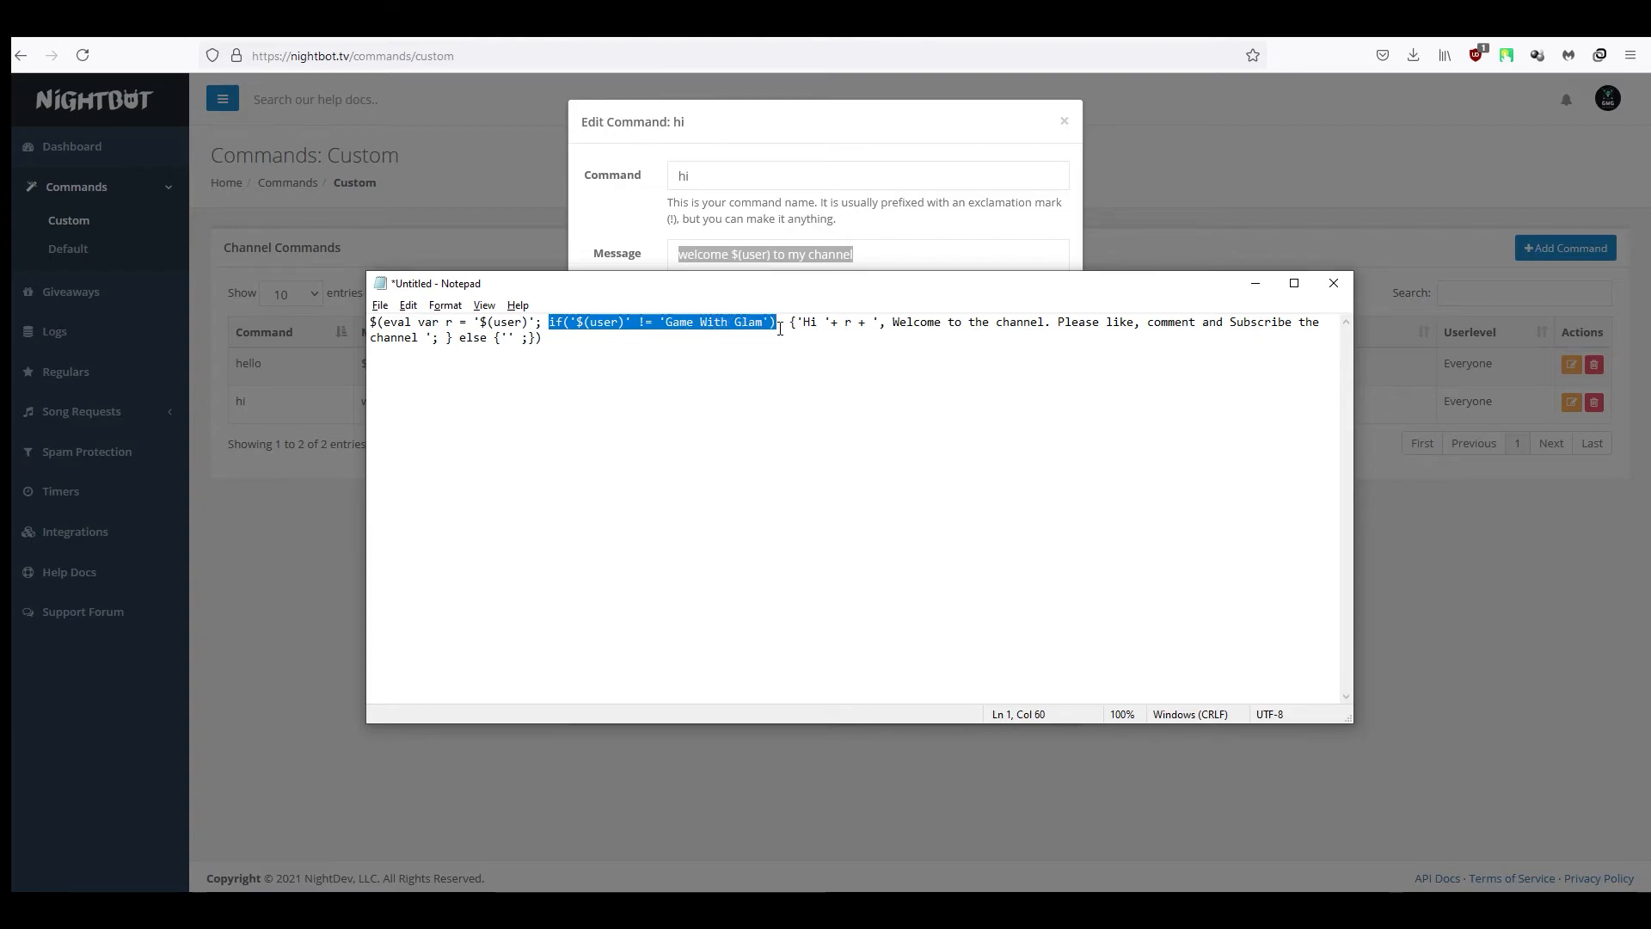
left_click(664, 325)
left_click_drag(667, 323, 765, 325)
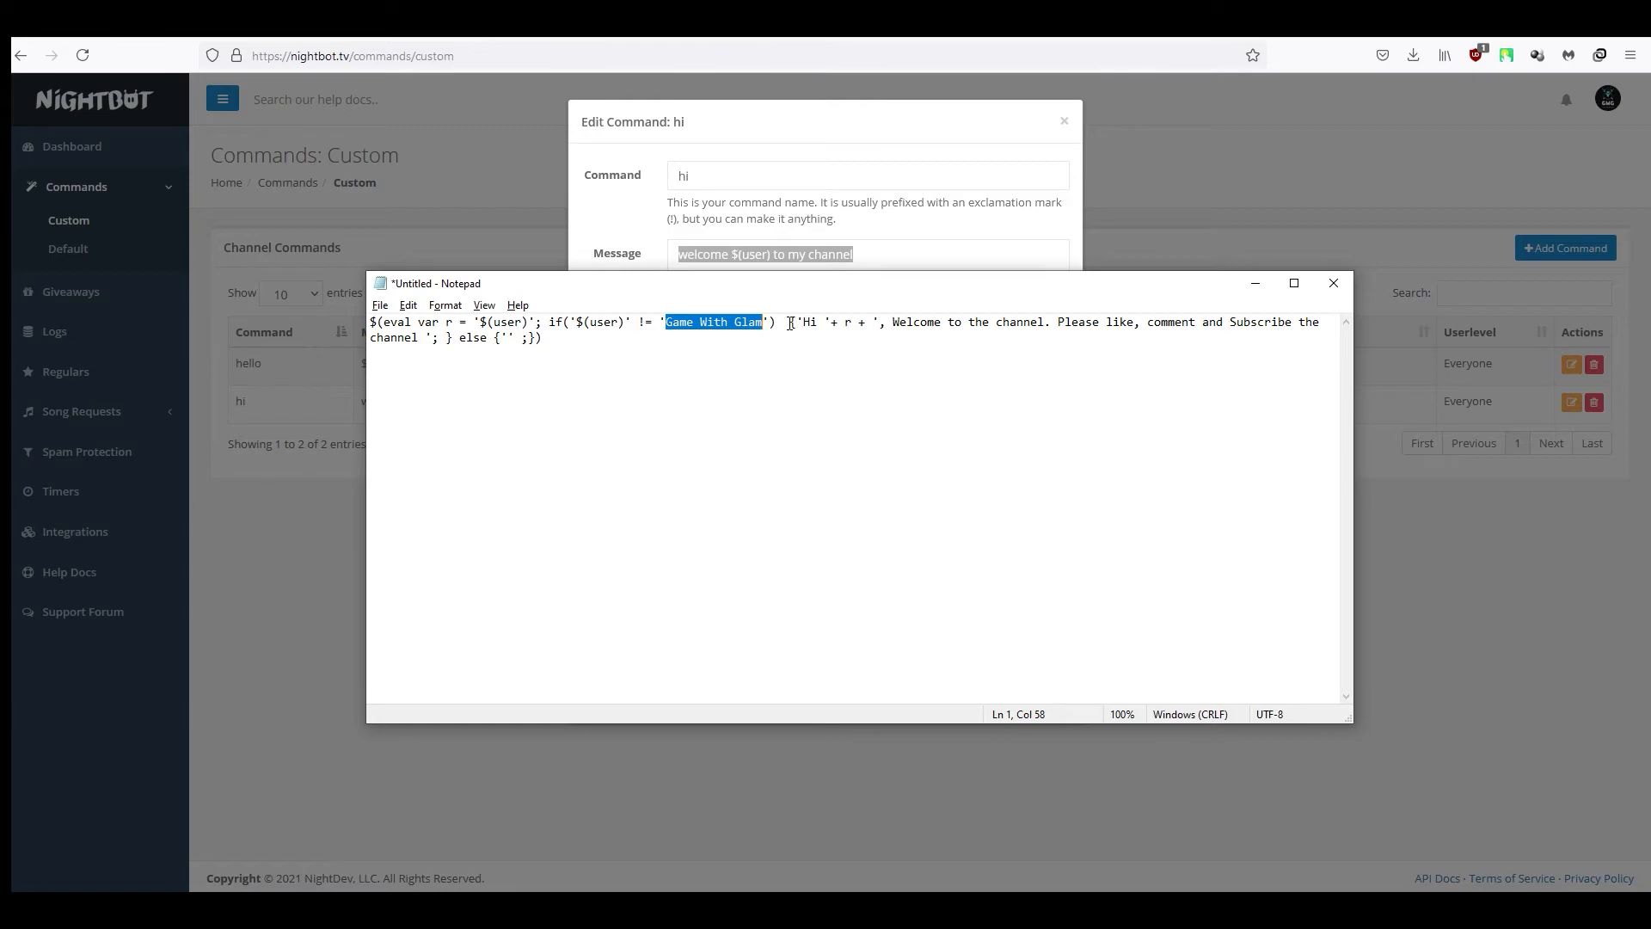
left_click(790, 323)
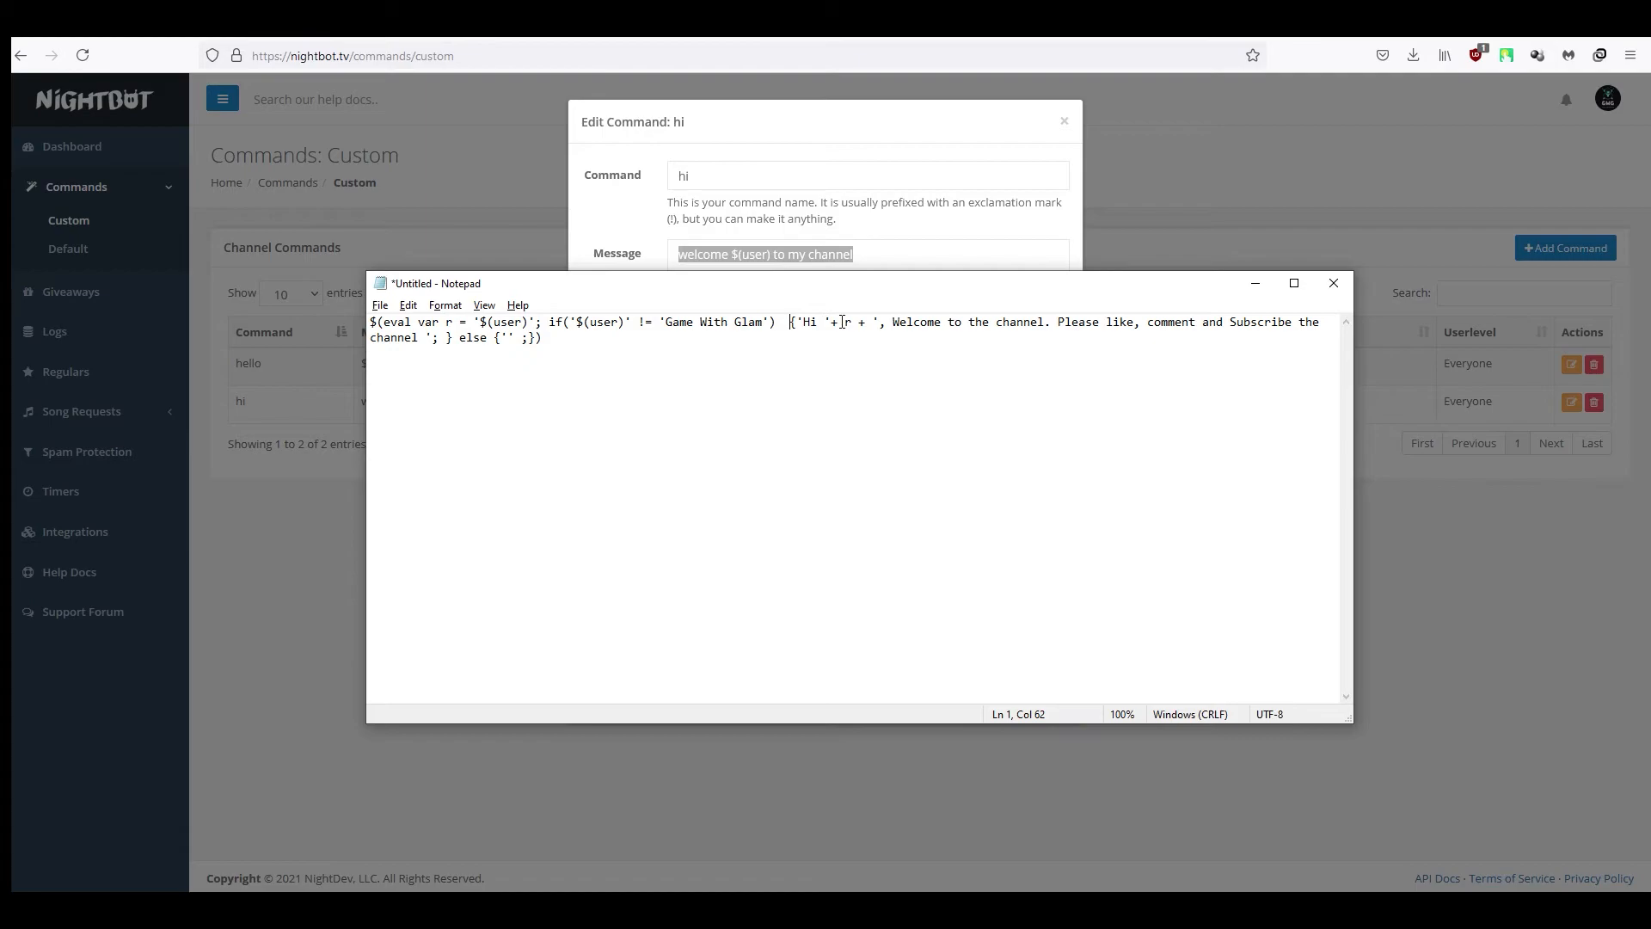
left_click_drag(830, 323, 878, 324)
left_click_drag(891, 323, 1027, 332)
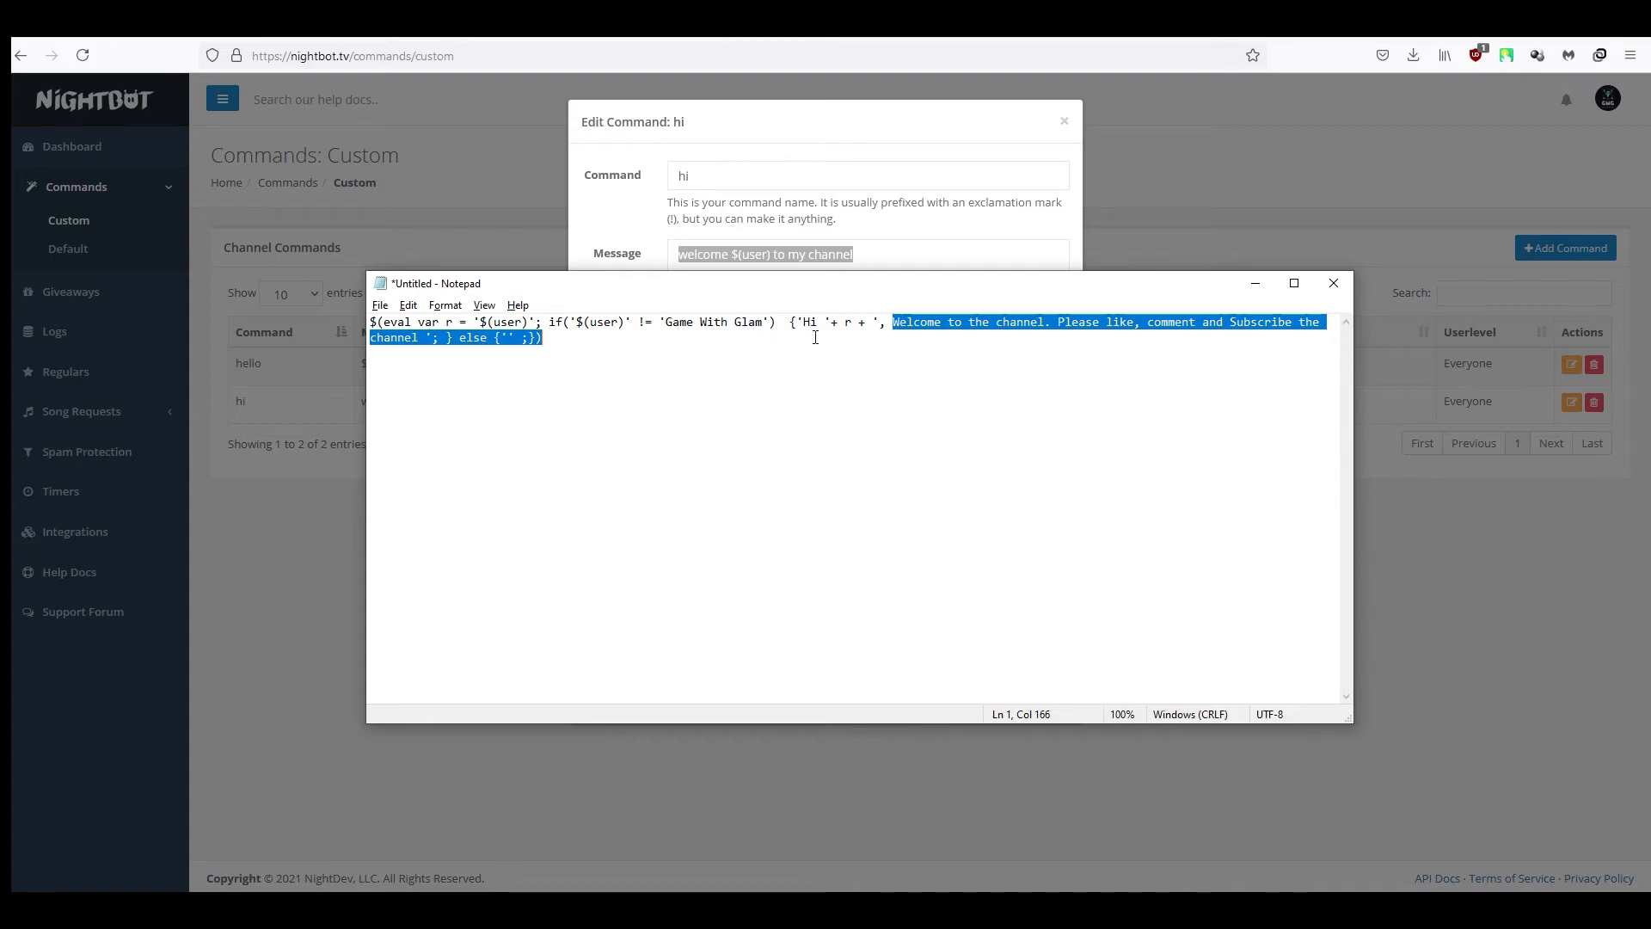
left_click(460, 338)
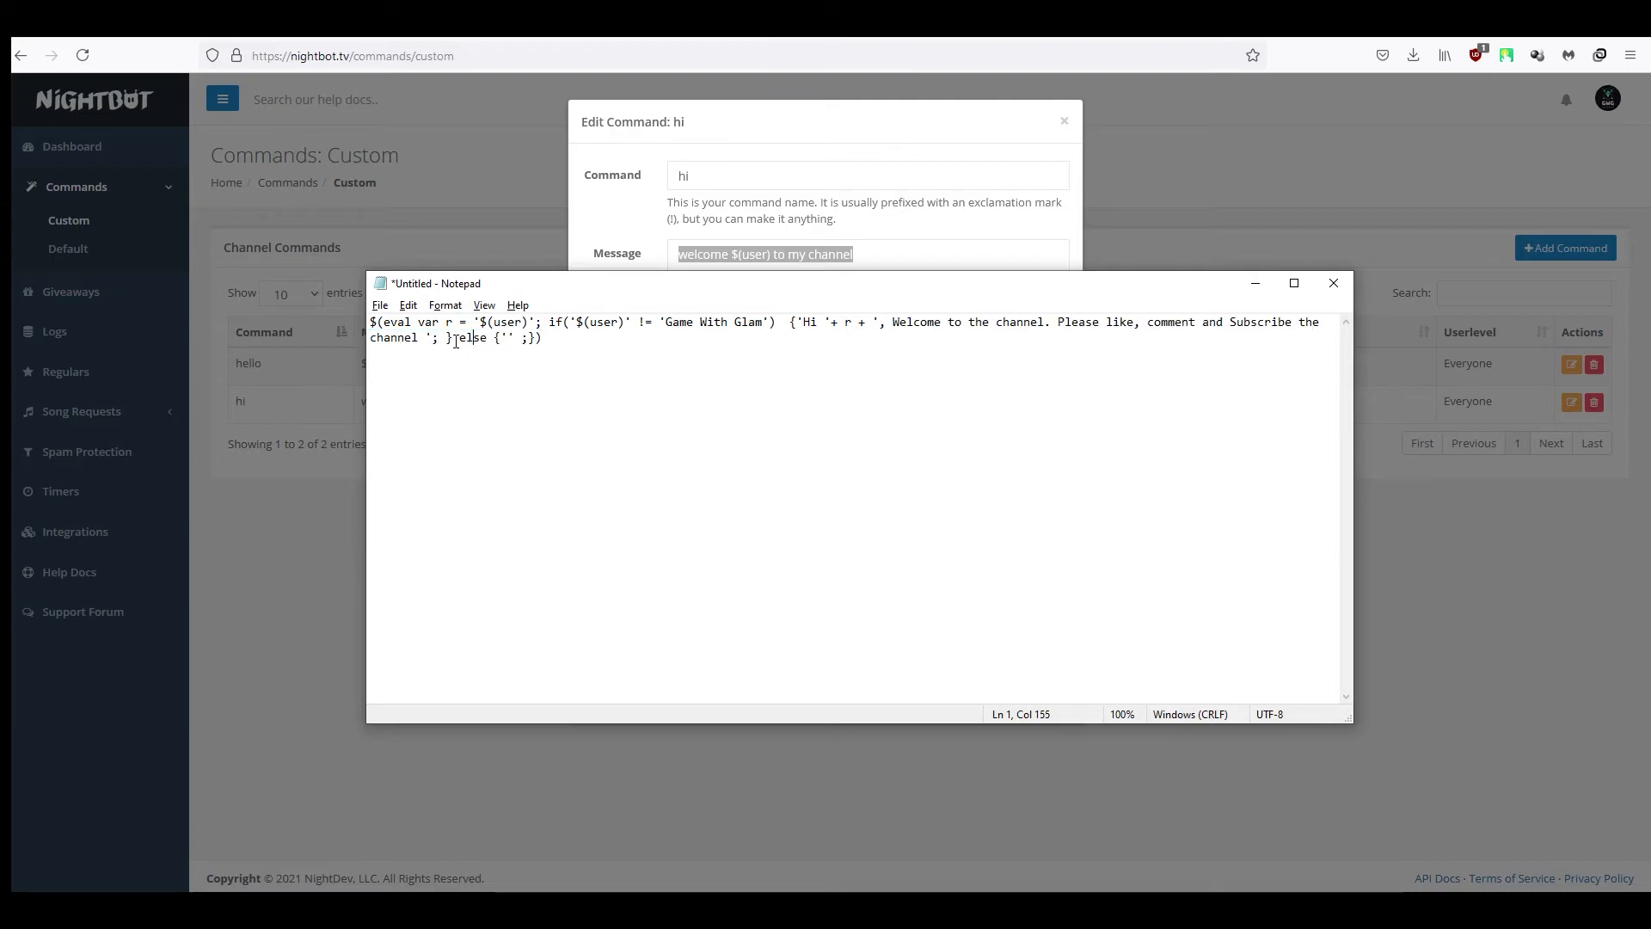
left_click_drag(460, 337, 540, 338)
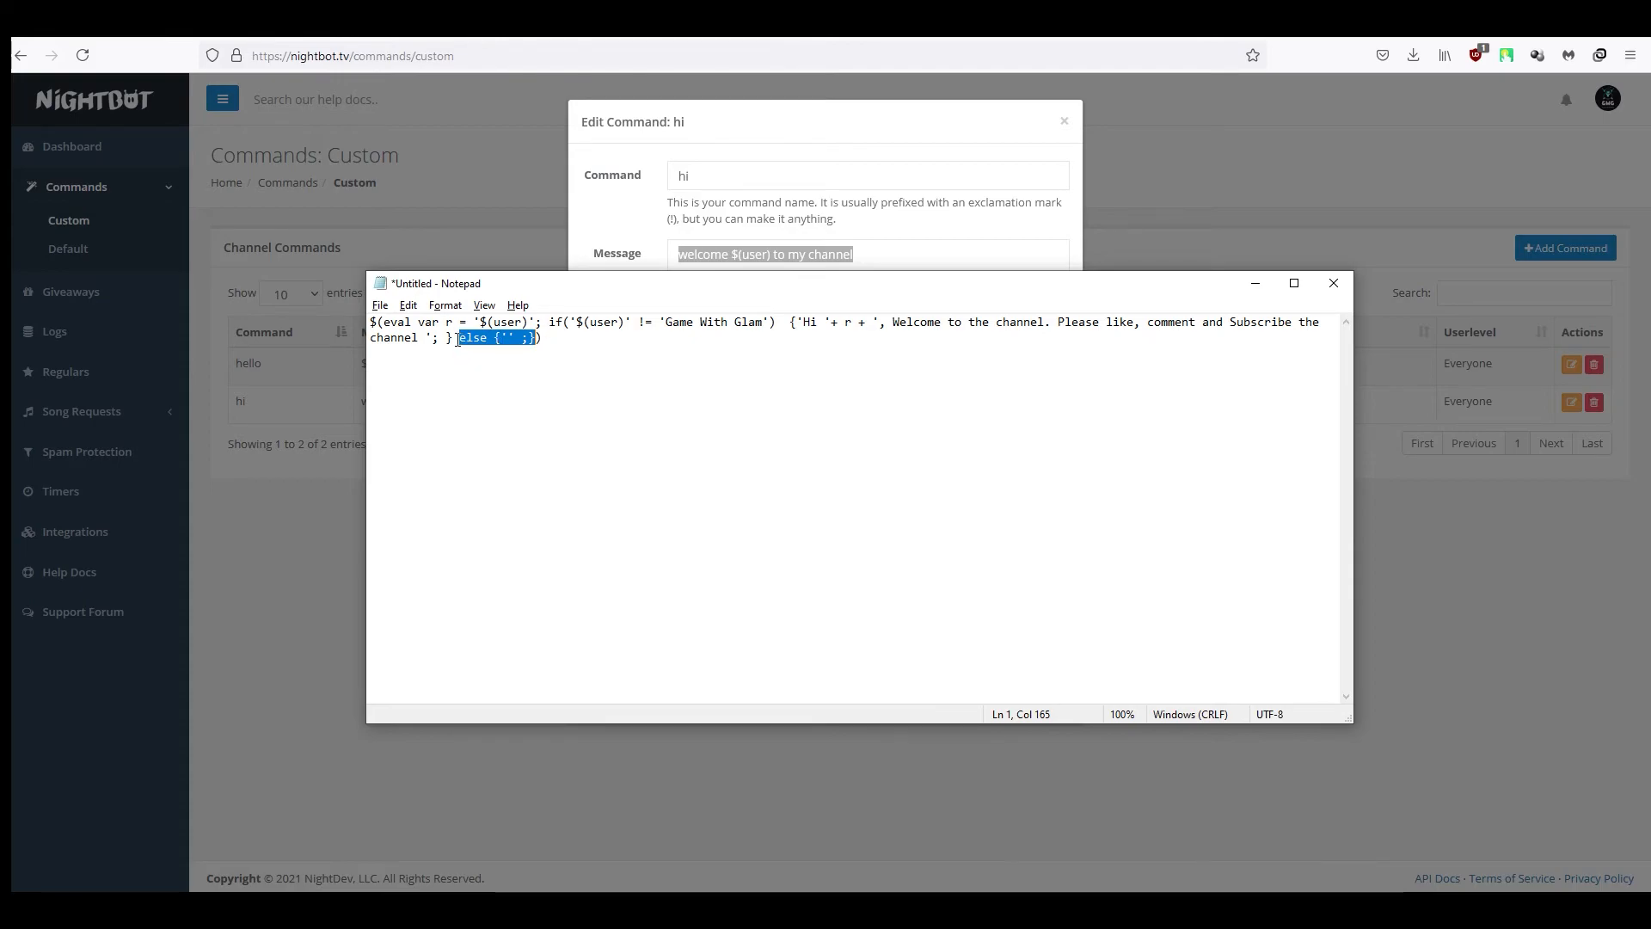
Place the cursor between the else branch's quotes, then copy the Zero Width Space symbol from the Unicode Character Table site
left_click(508, 338)
left_click(297, 22)
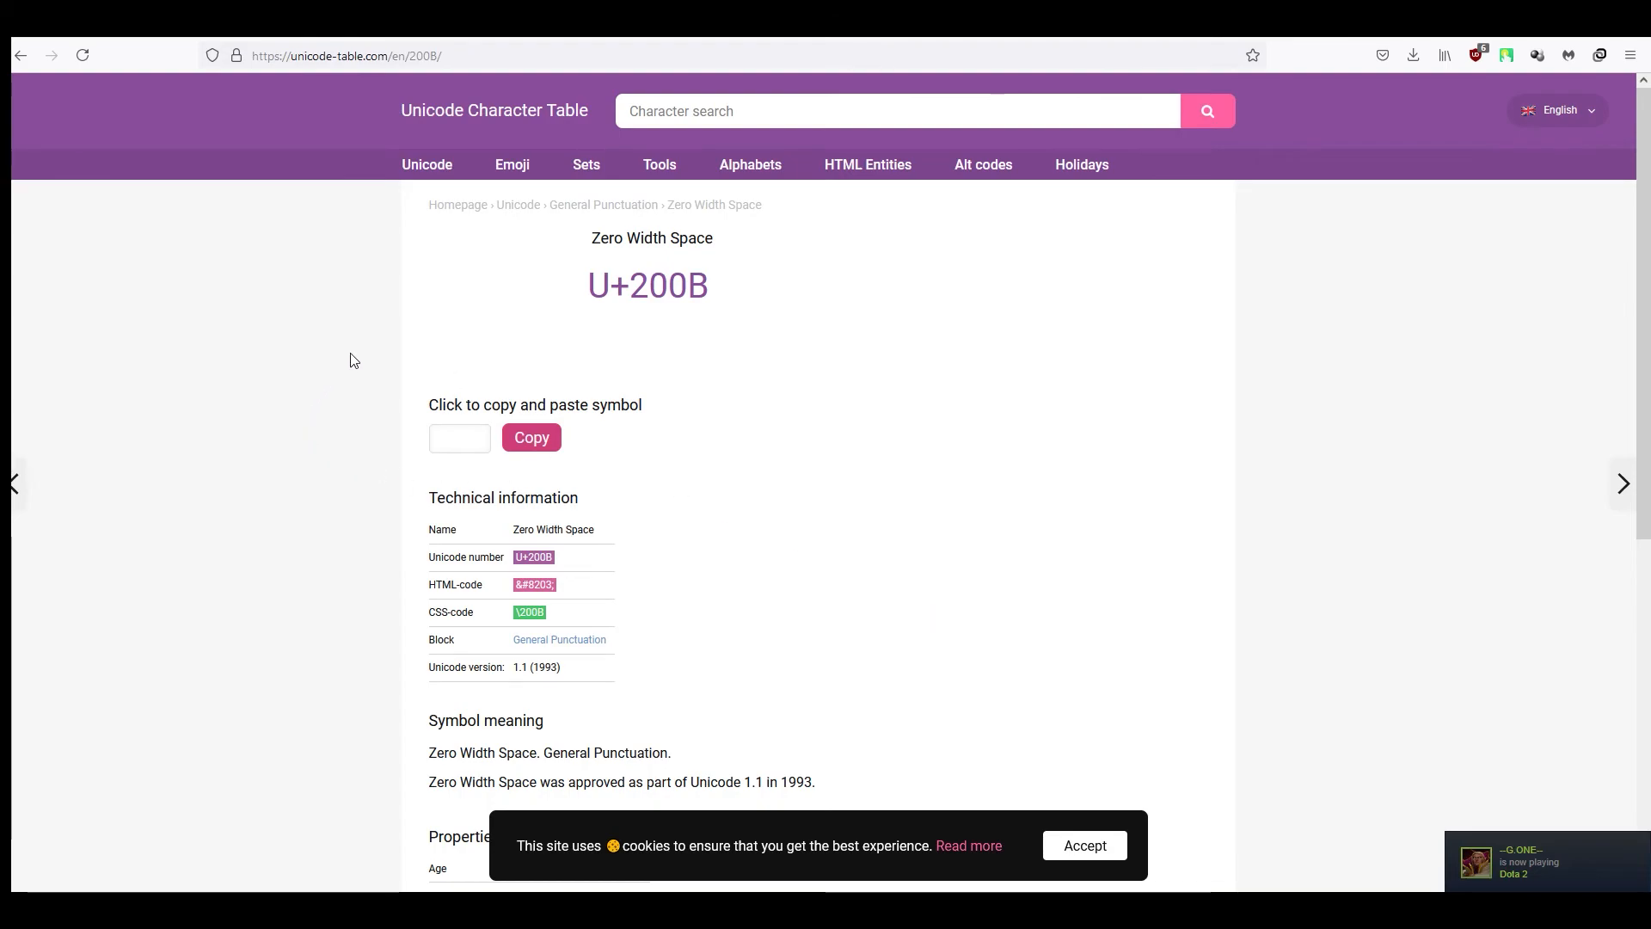
left_click(531, 438)
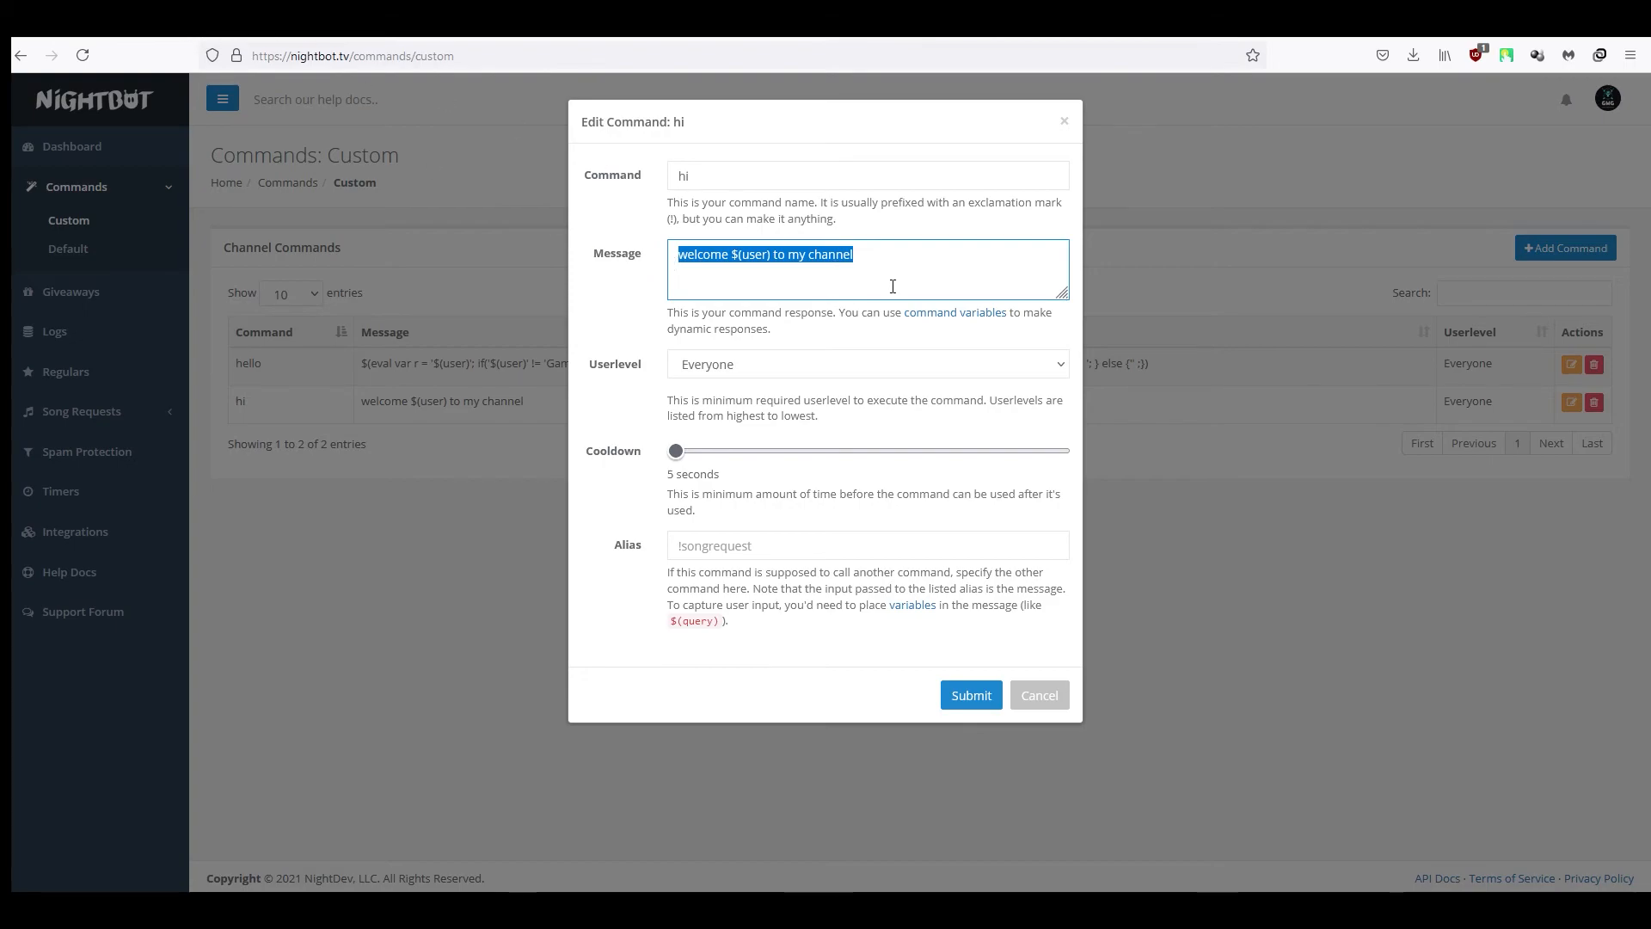
Switch to the Notepad script and copy the entire eval code
key("alt+Tab")
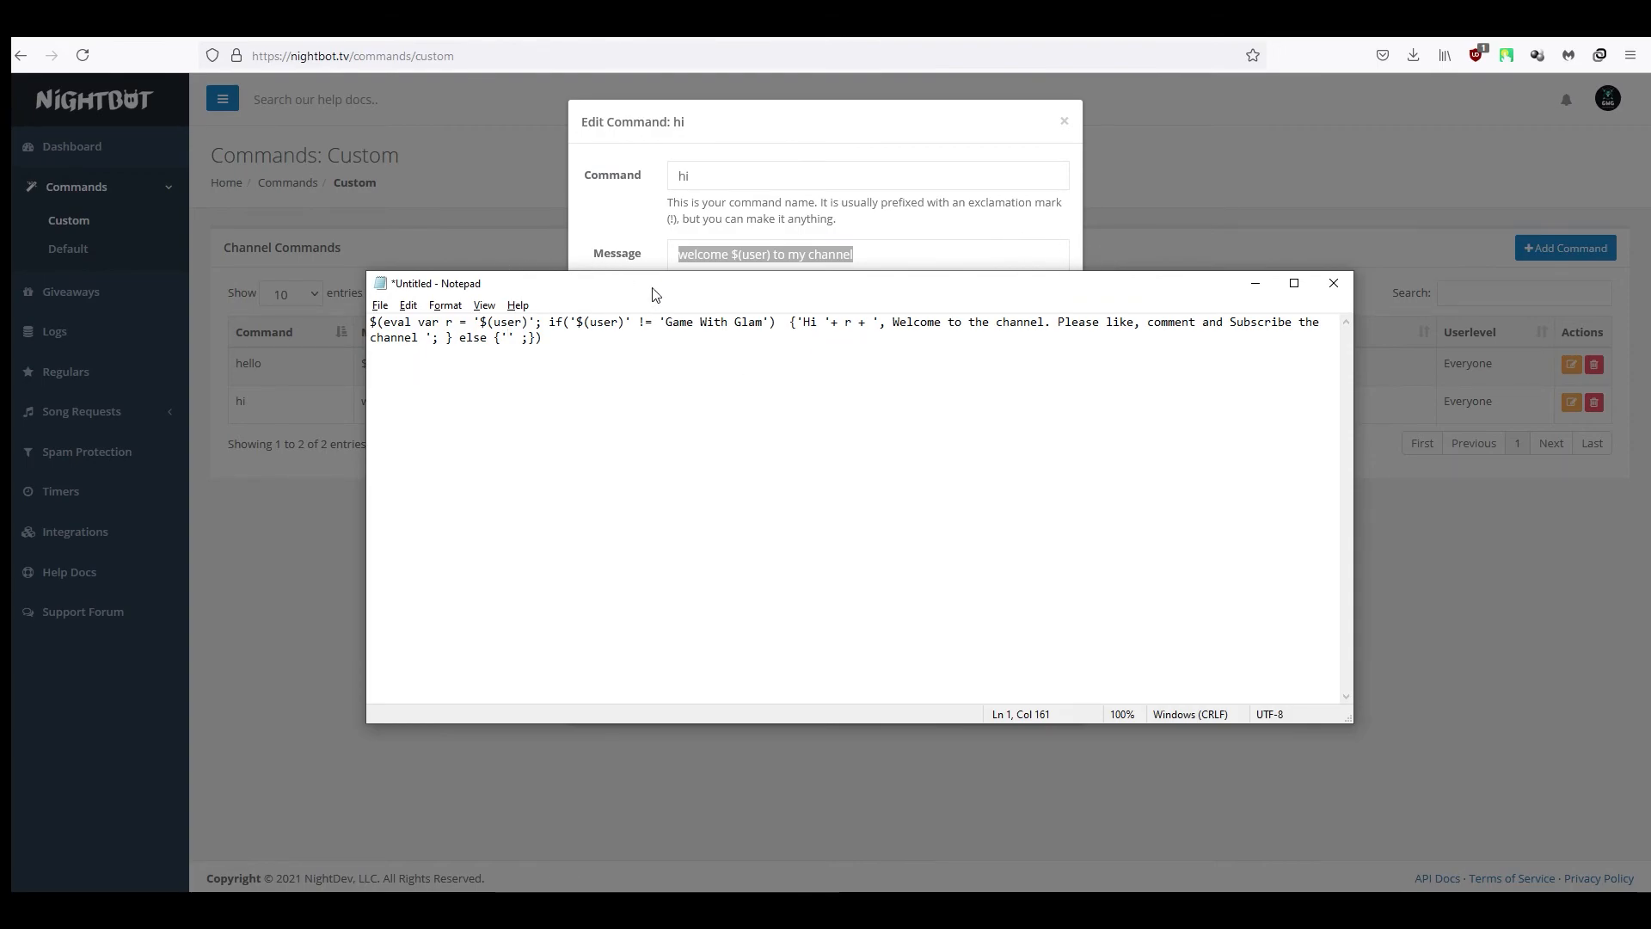
left_click_drag(651, 290, 552, 240)
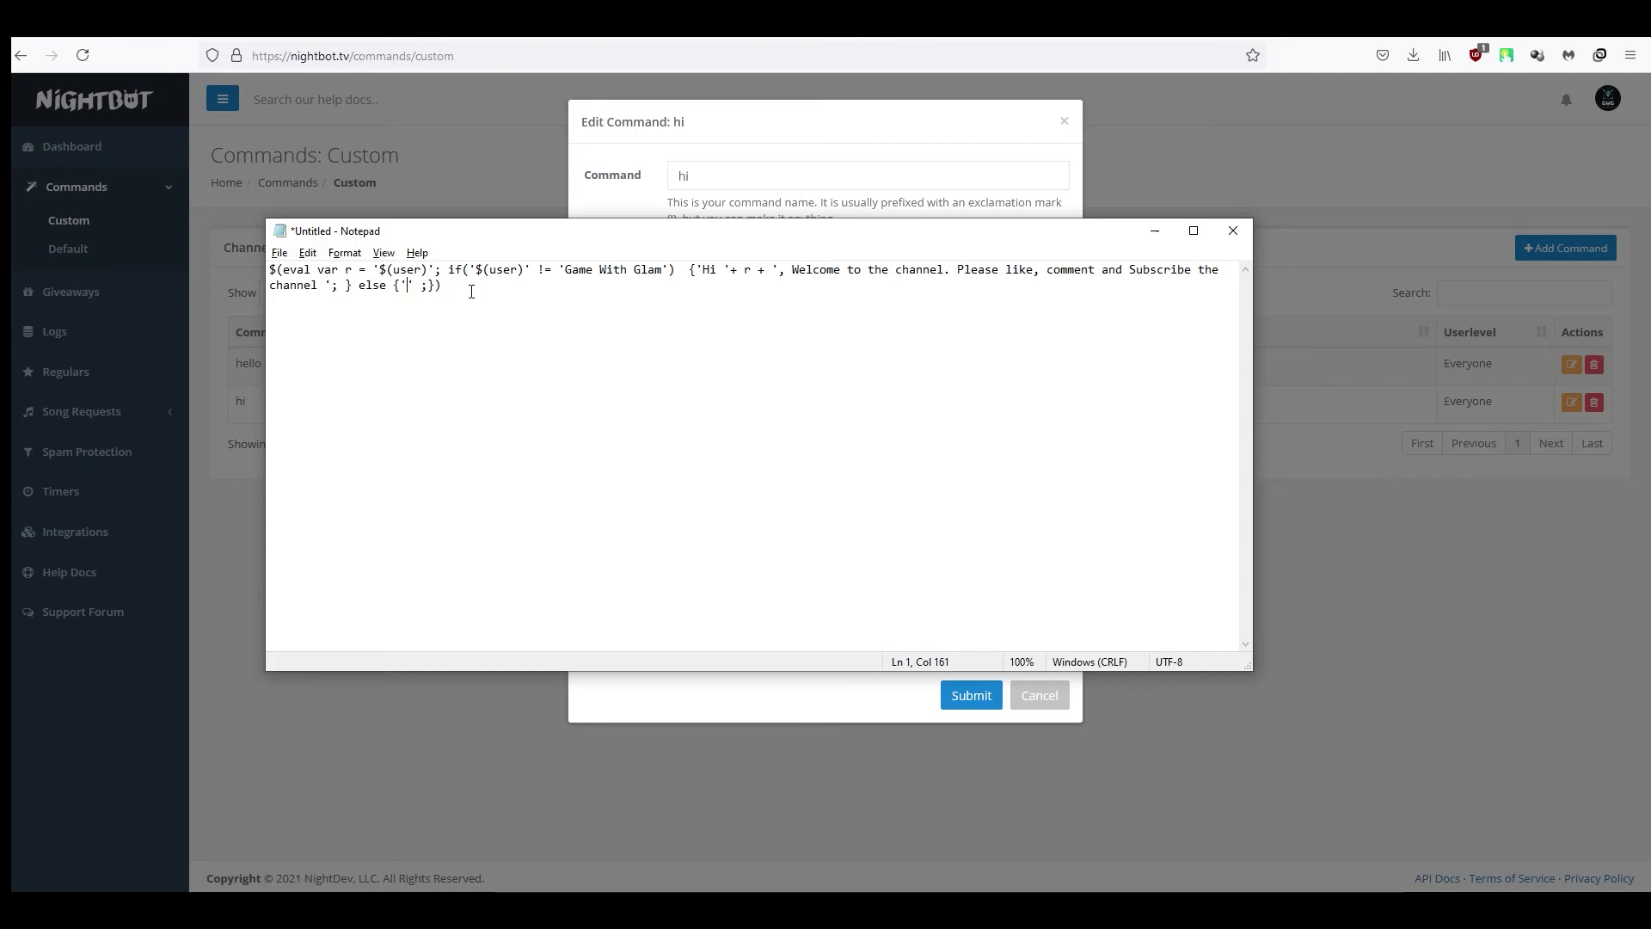
left_click_drag(462, 287, 255, 262)
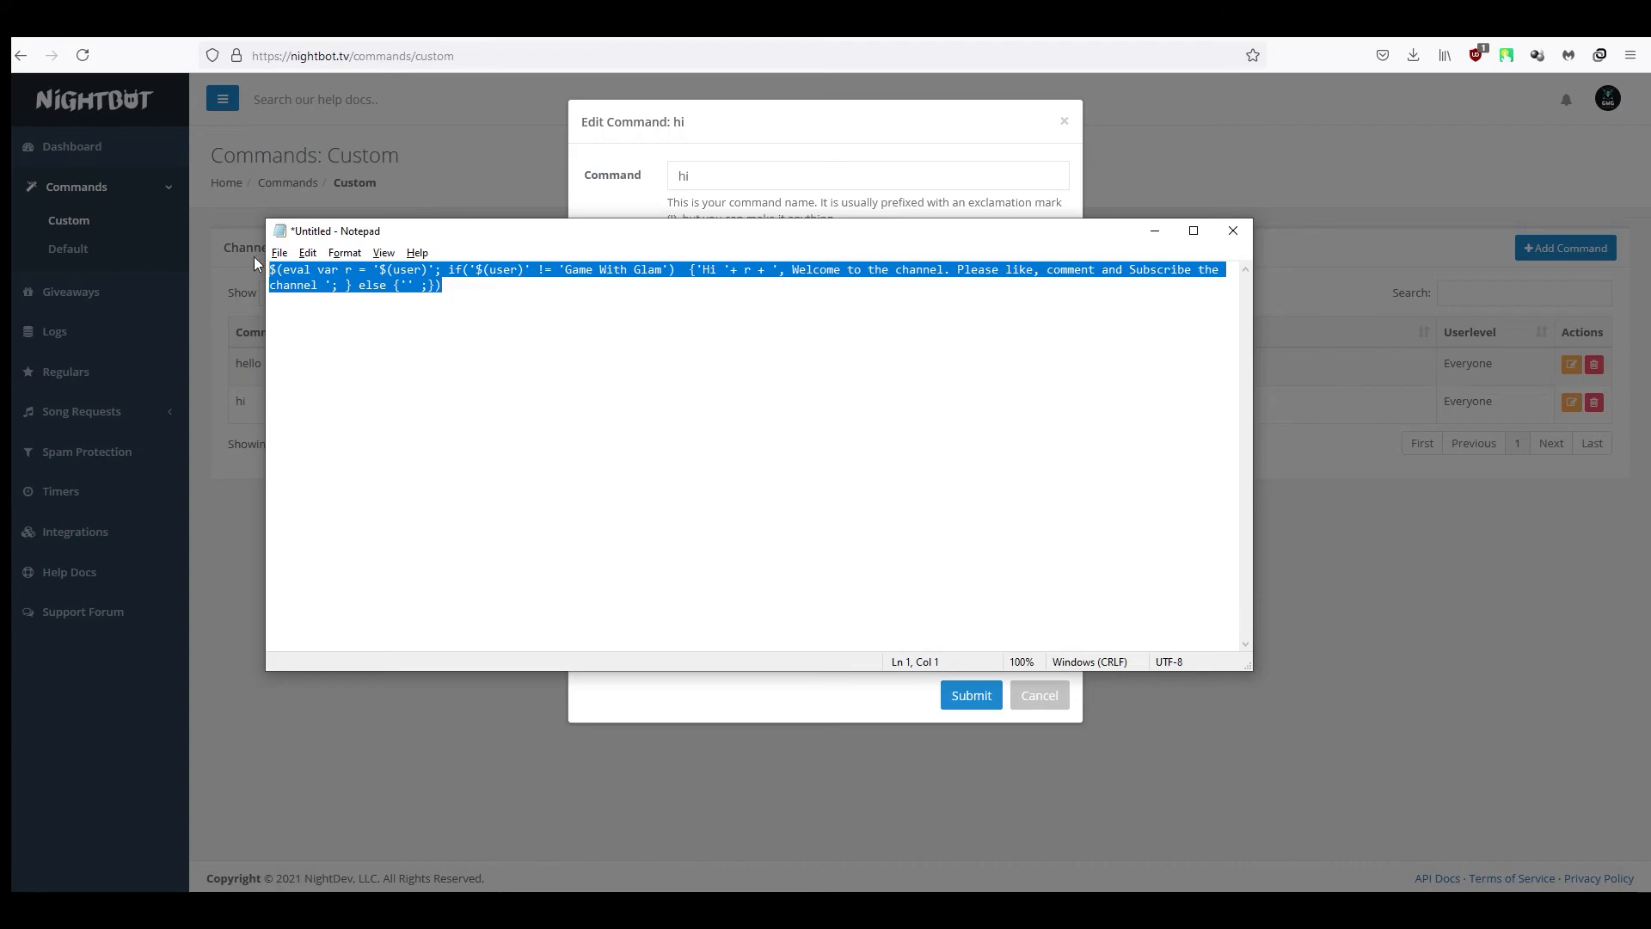
right_click(392, 281)
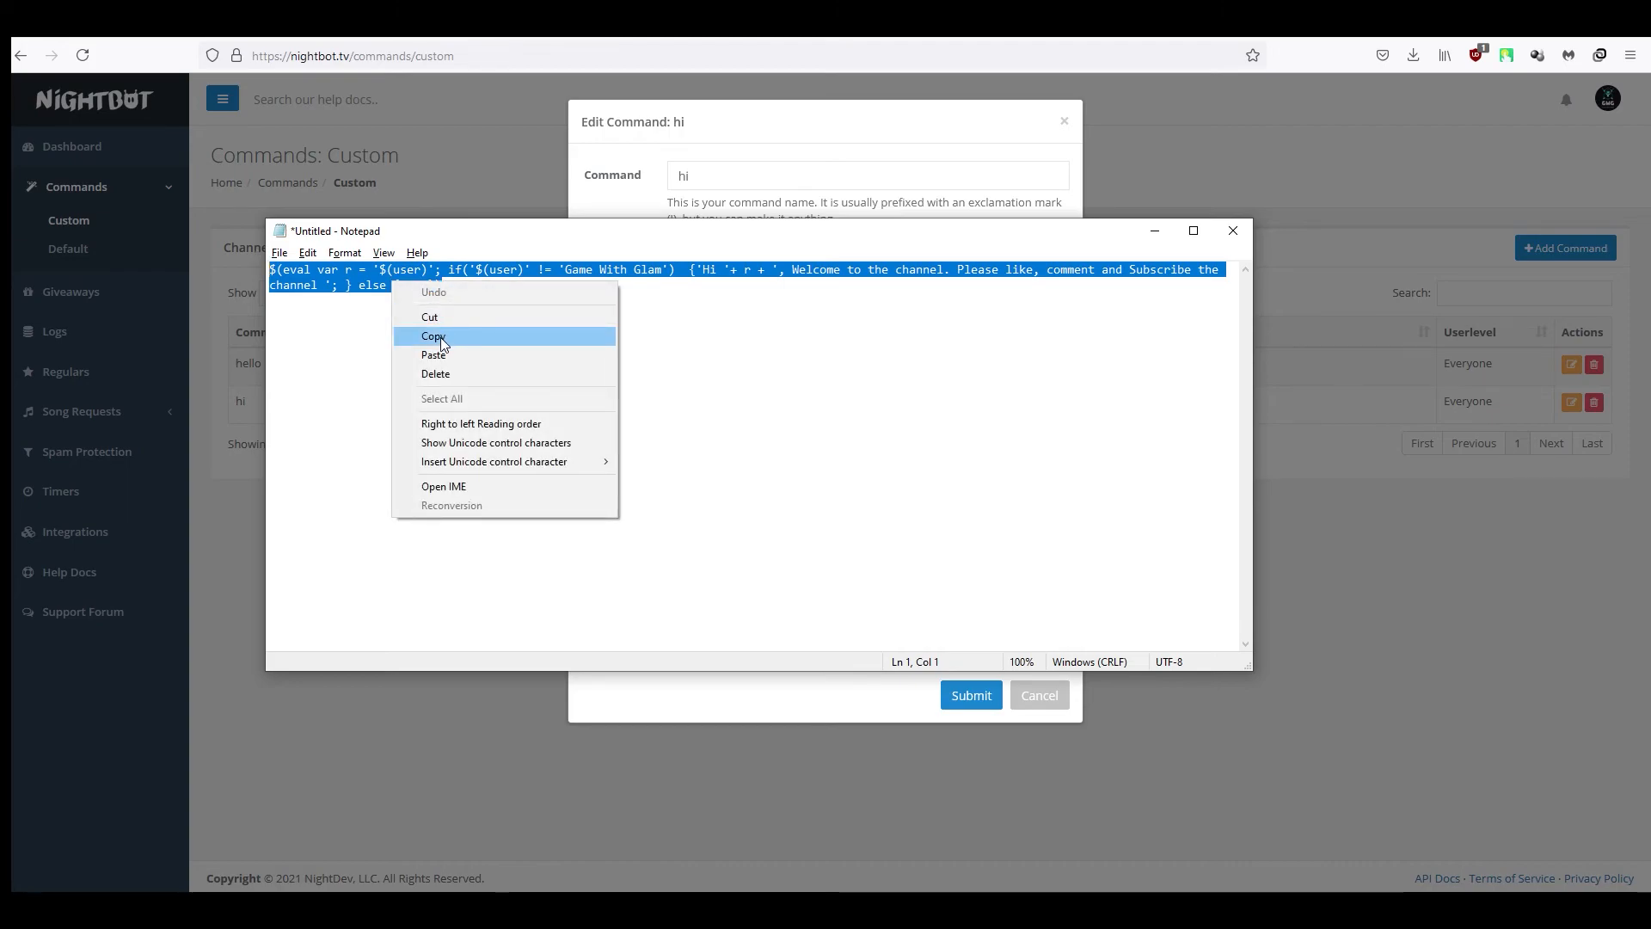
left_click(440, 337)
Return to Nightbot's custom commands, replace the "hi" command's entire message with the copied eval script and submit the change
left_click(1220, 722)
left_click(1220, 723)
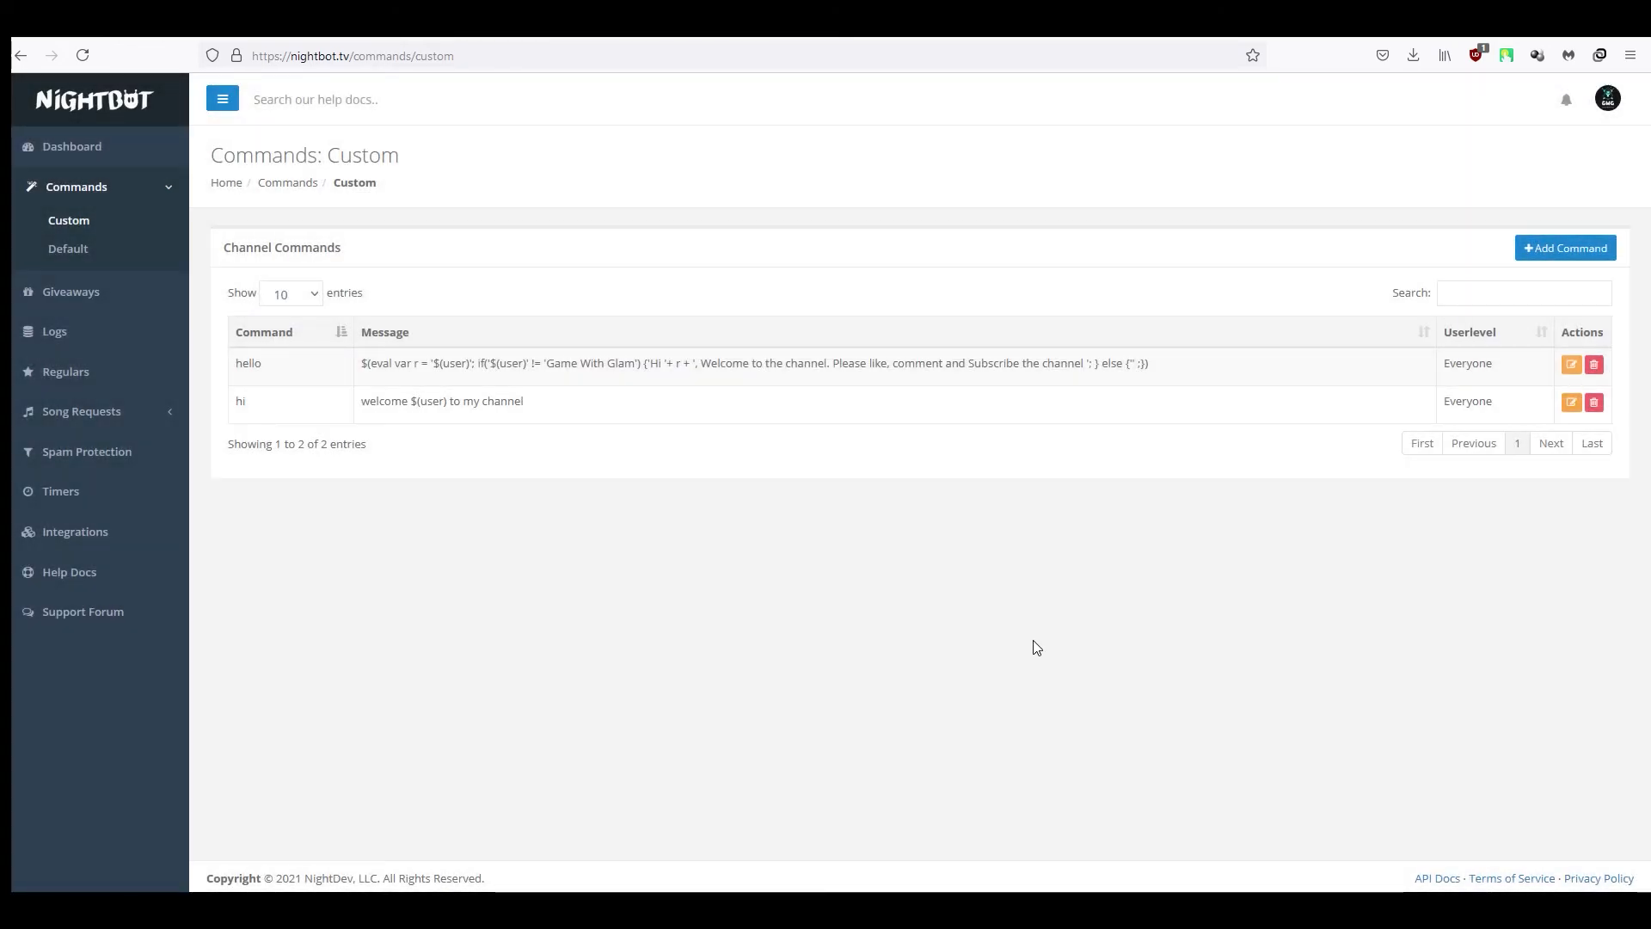
left_click(1571, 403)
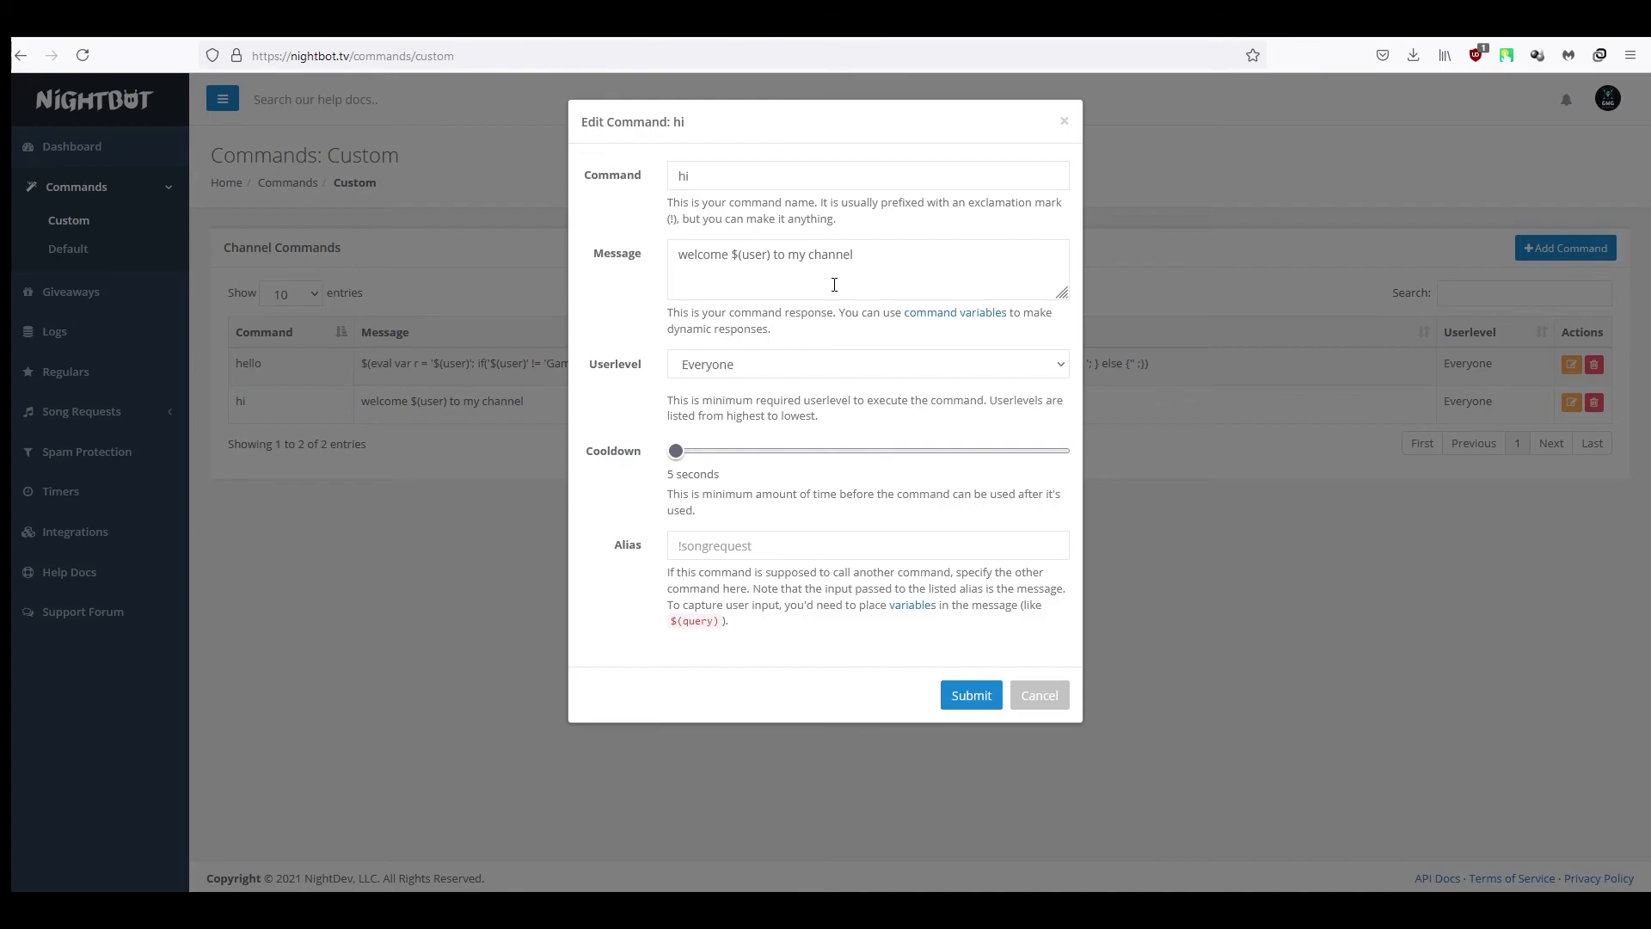
left_click_drag(833, 280, 570, 223)
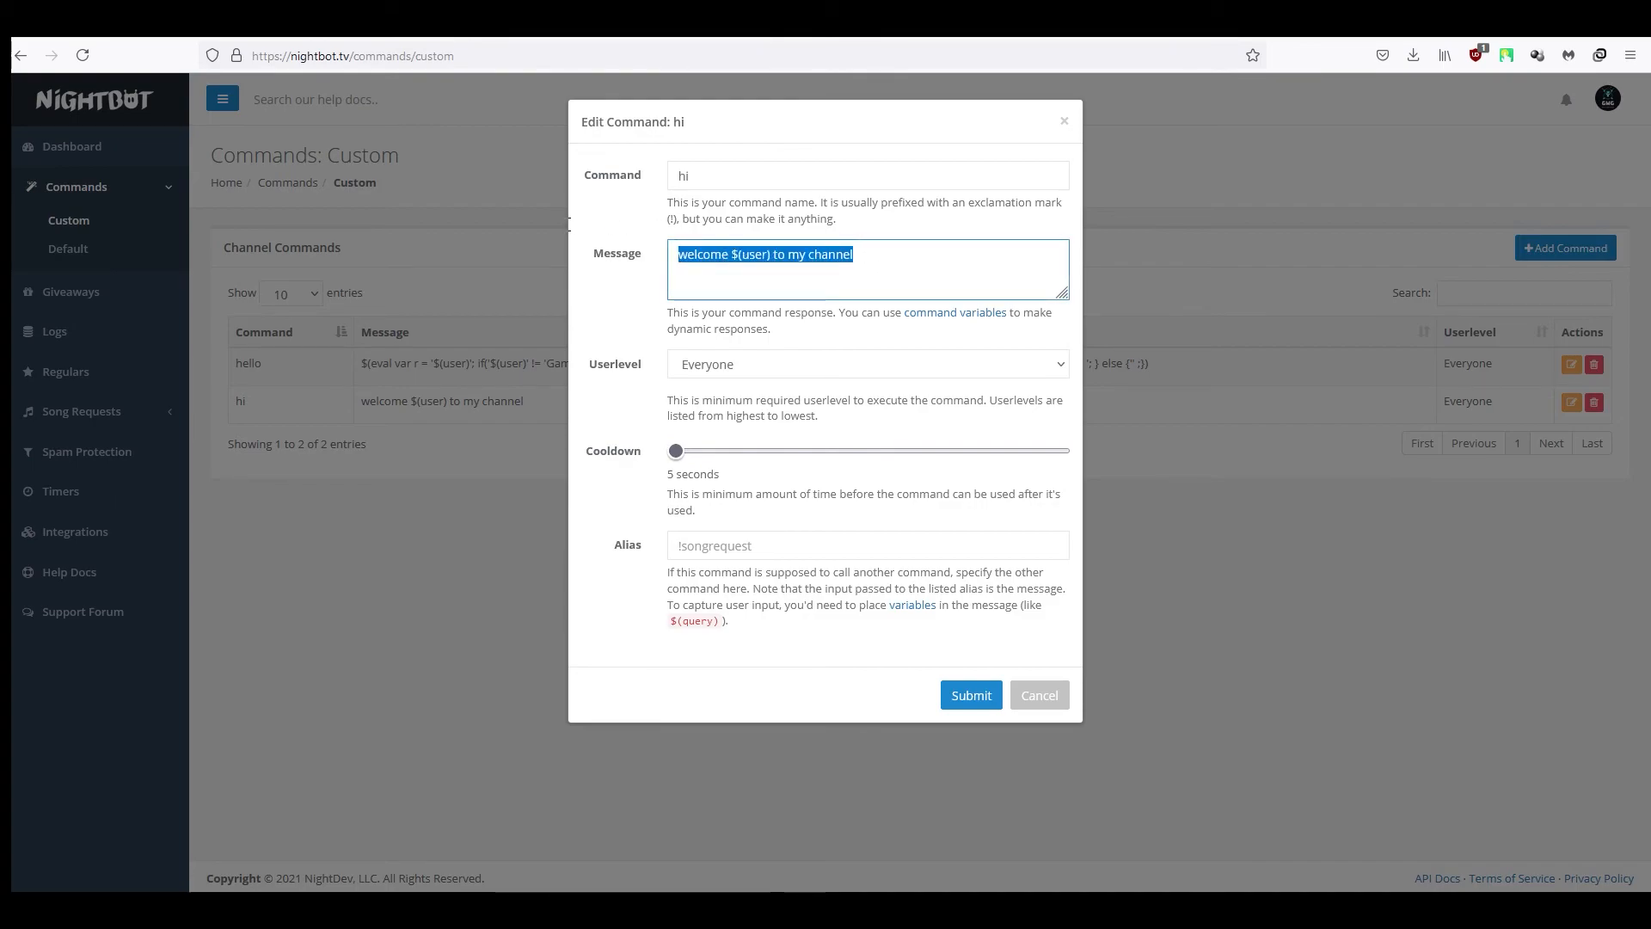
key("ctrl+v")
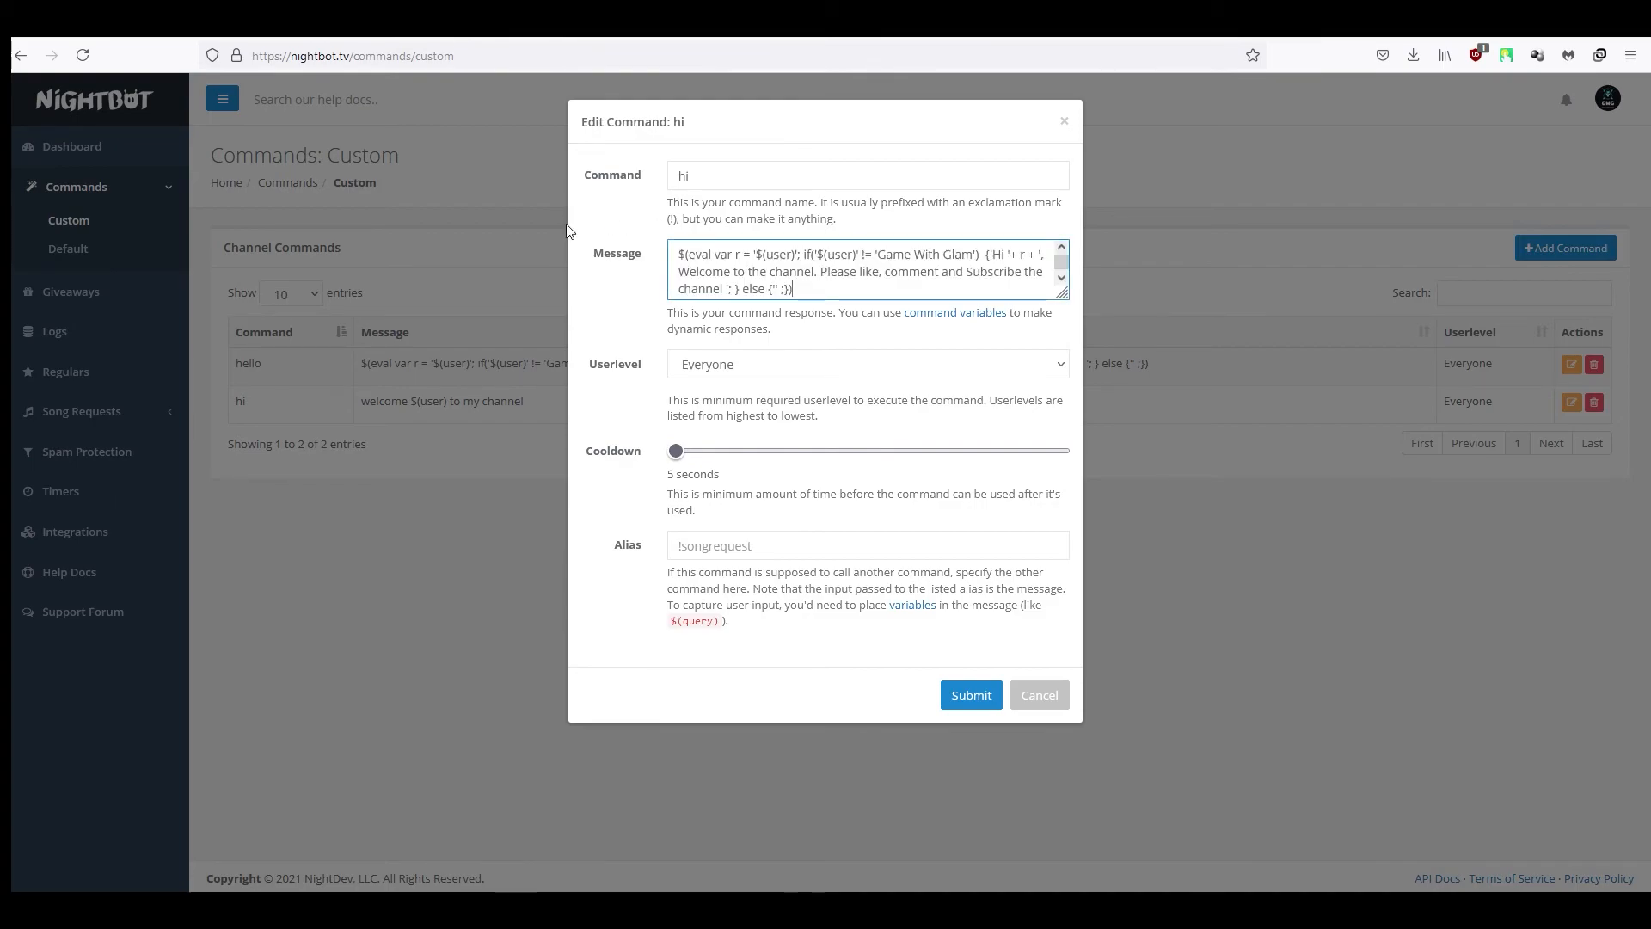
left_click(972, 695)
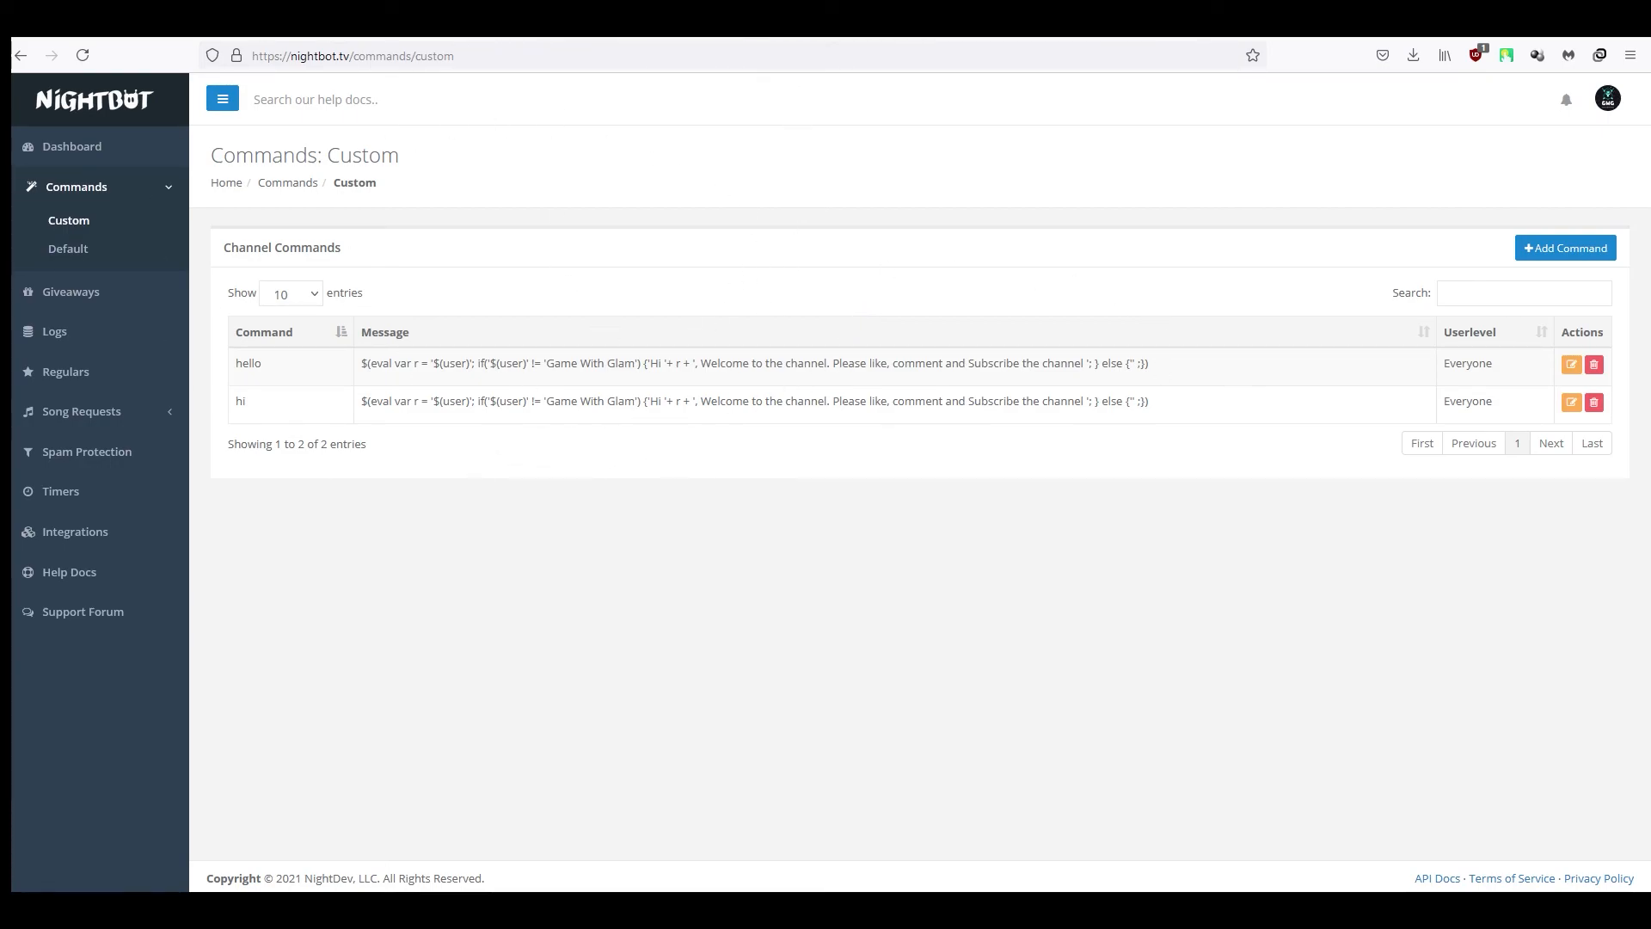
Switch to the YouTube Studio live stream and send "hi" in the chat as the channel owner to test the eval script
left_click(677, 19)
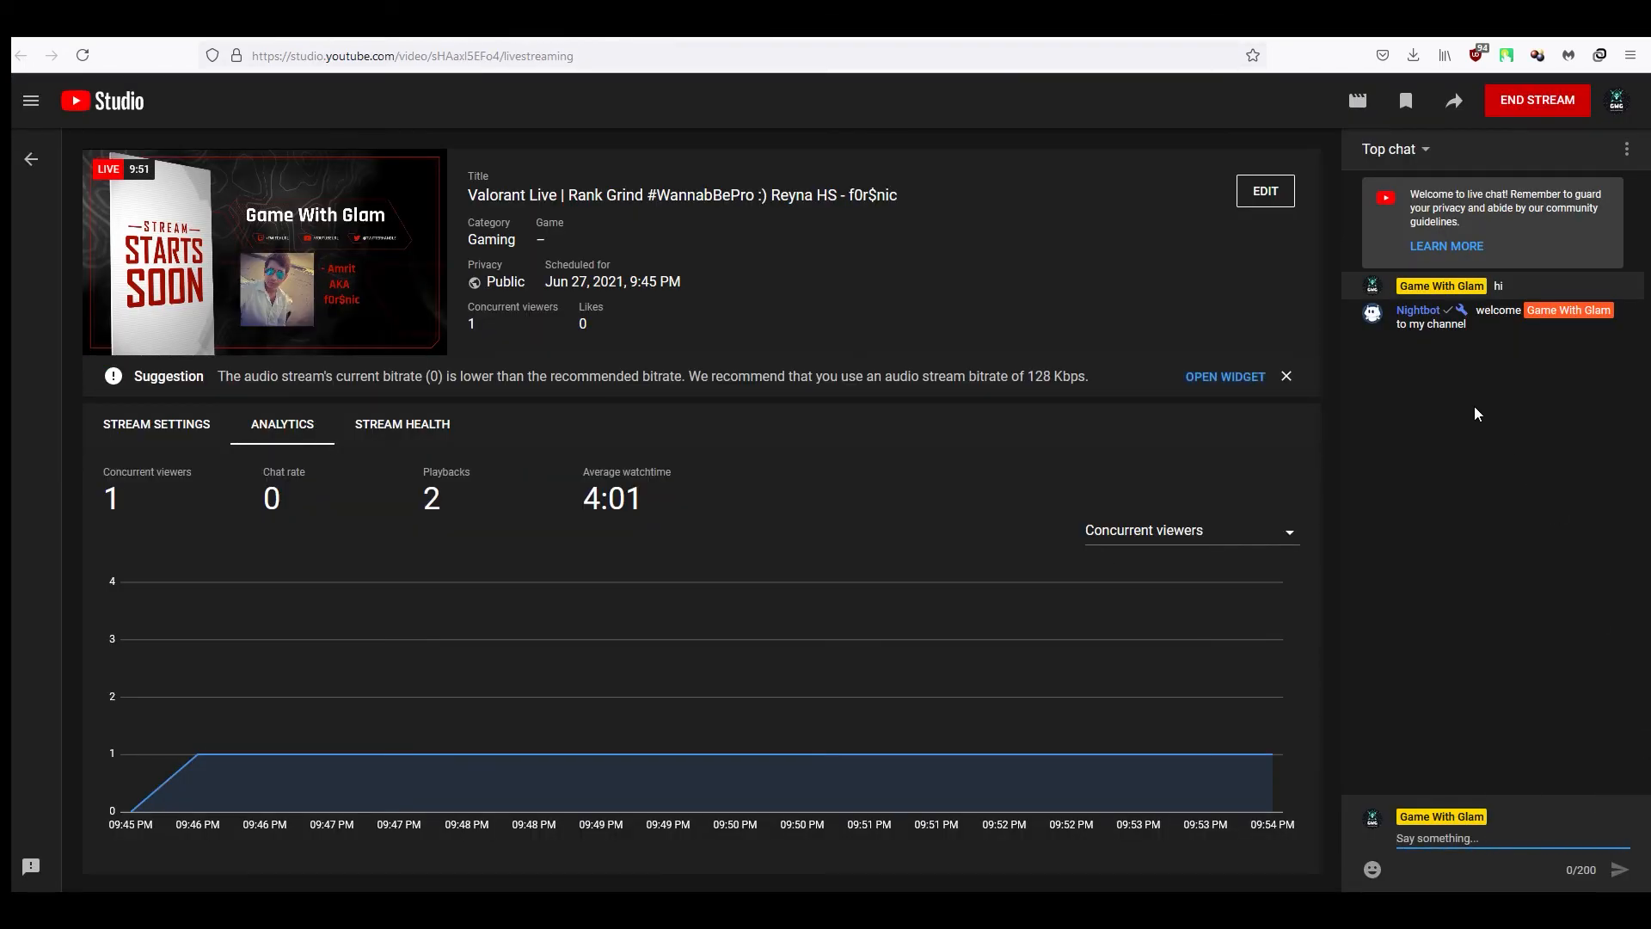
type("h")
key("Return")
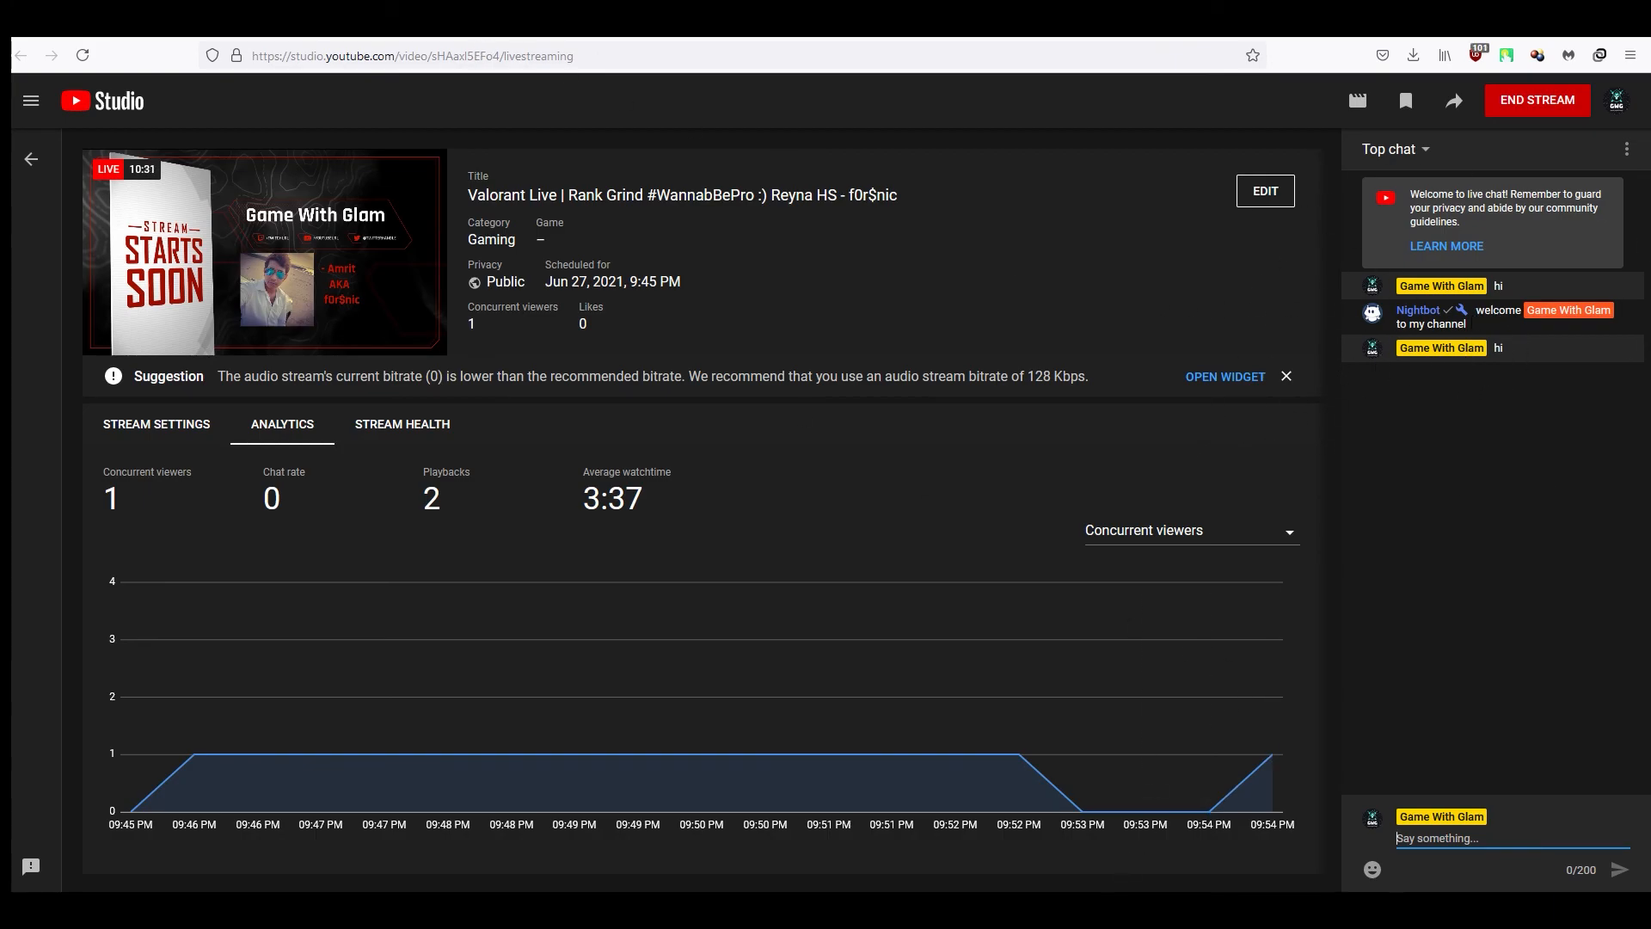
Bring the Notepad script back up and examine the greeting text in its if branch, from "Hi" to "Subscribe the channel"
left_click(1092, 910)
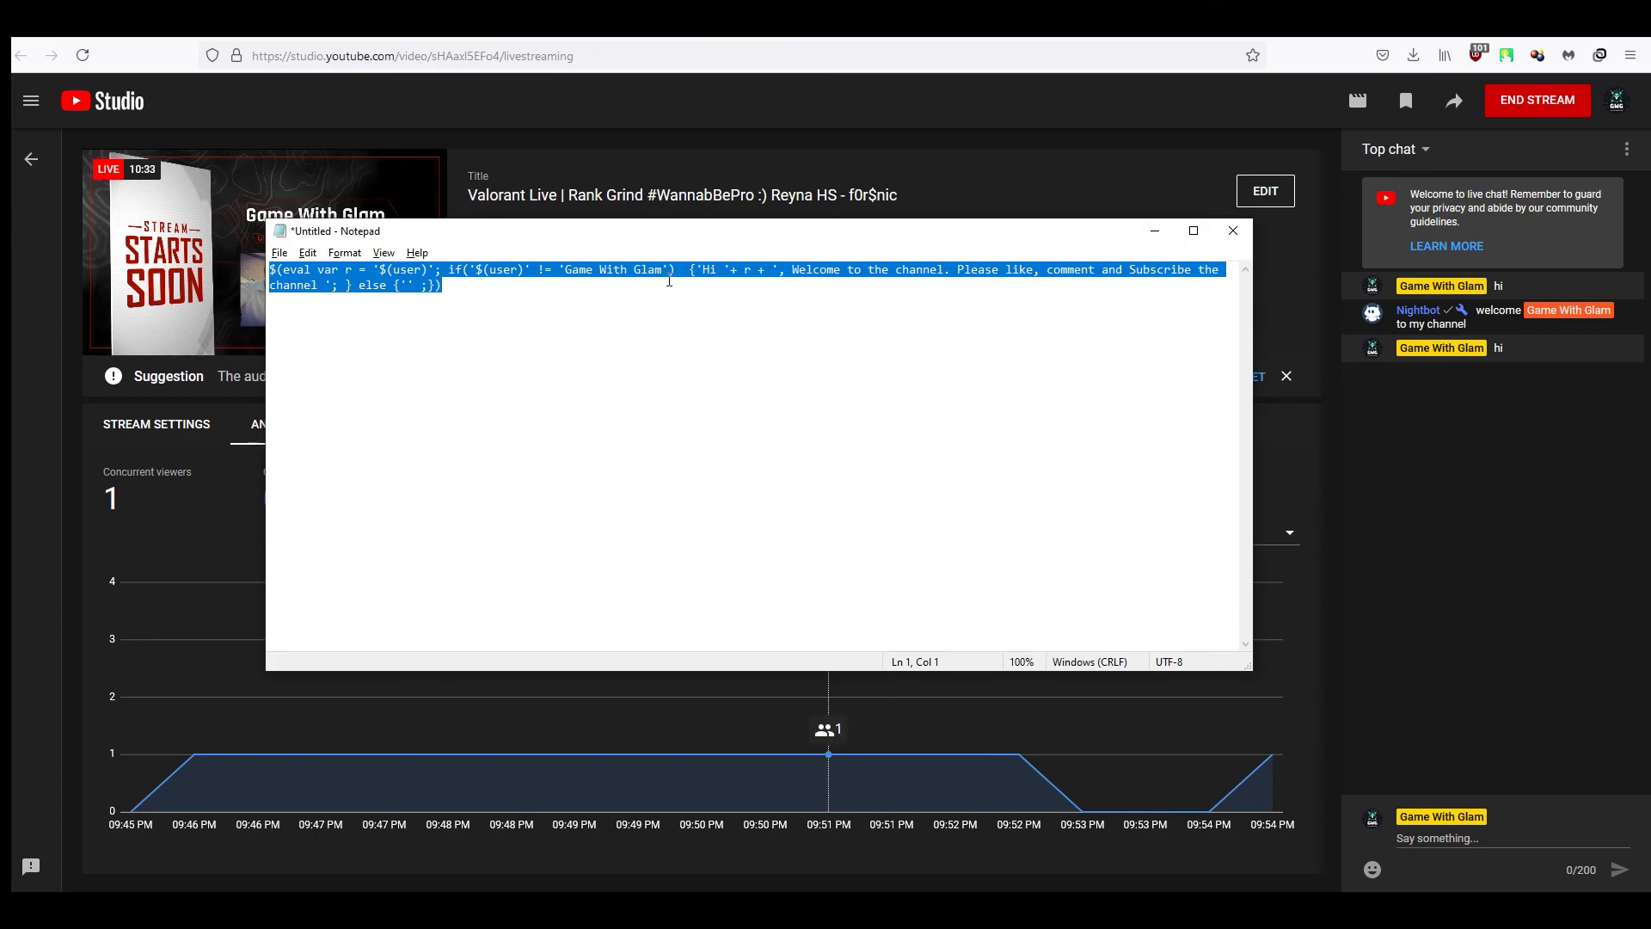
left_click_drag(701, 269, 535, 294)
left_click_drag(491, 347, 321, 298)
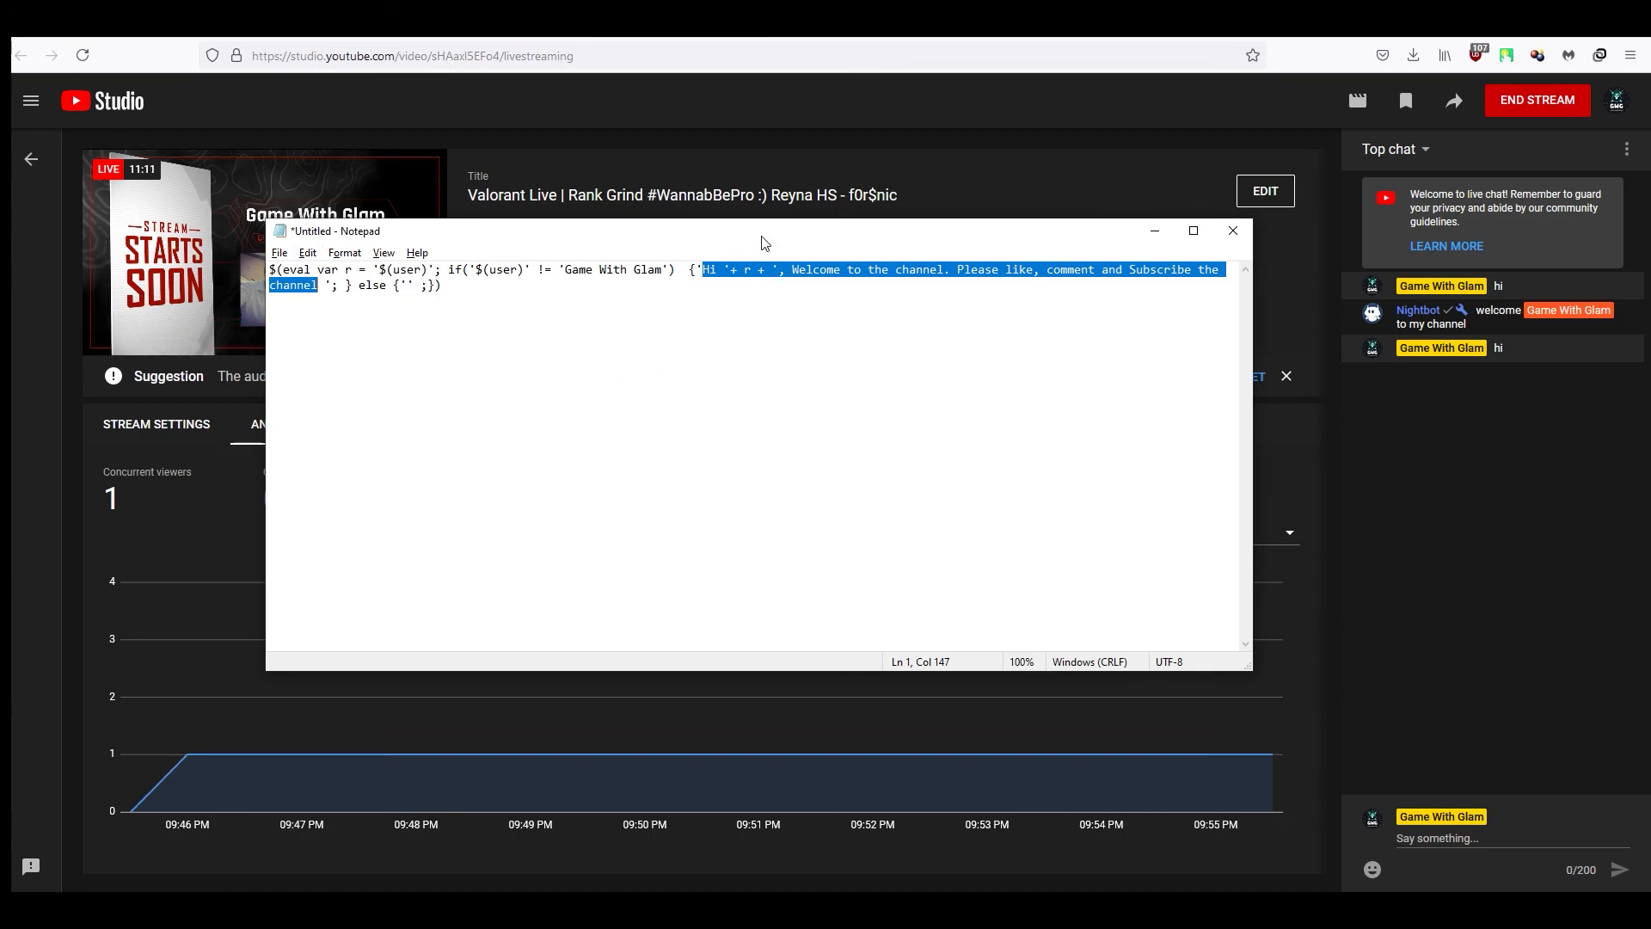
left_click_drag(762, 239, 666, 212)
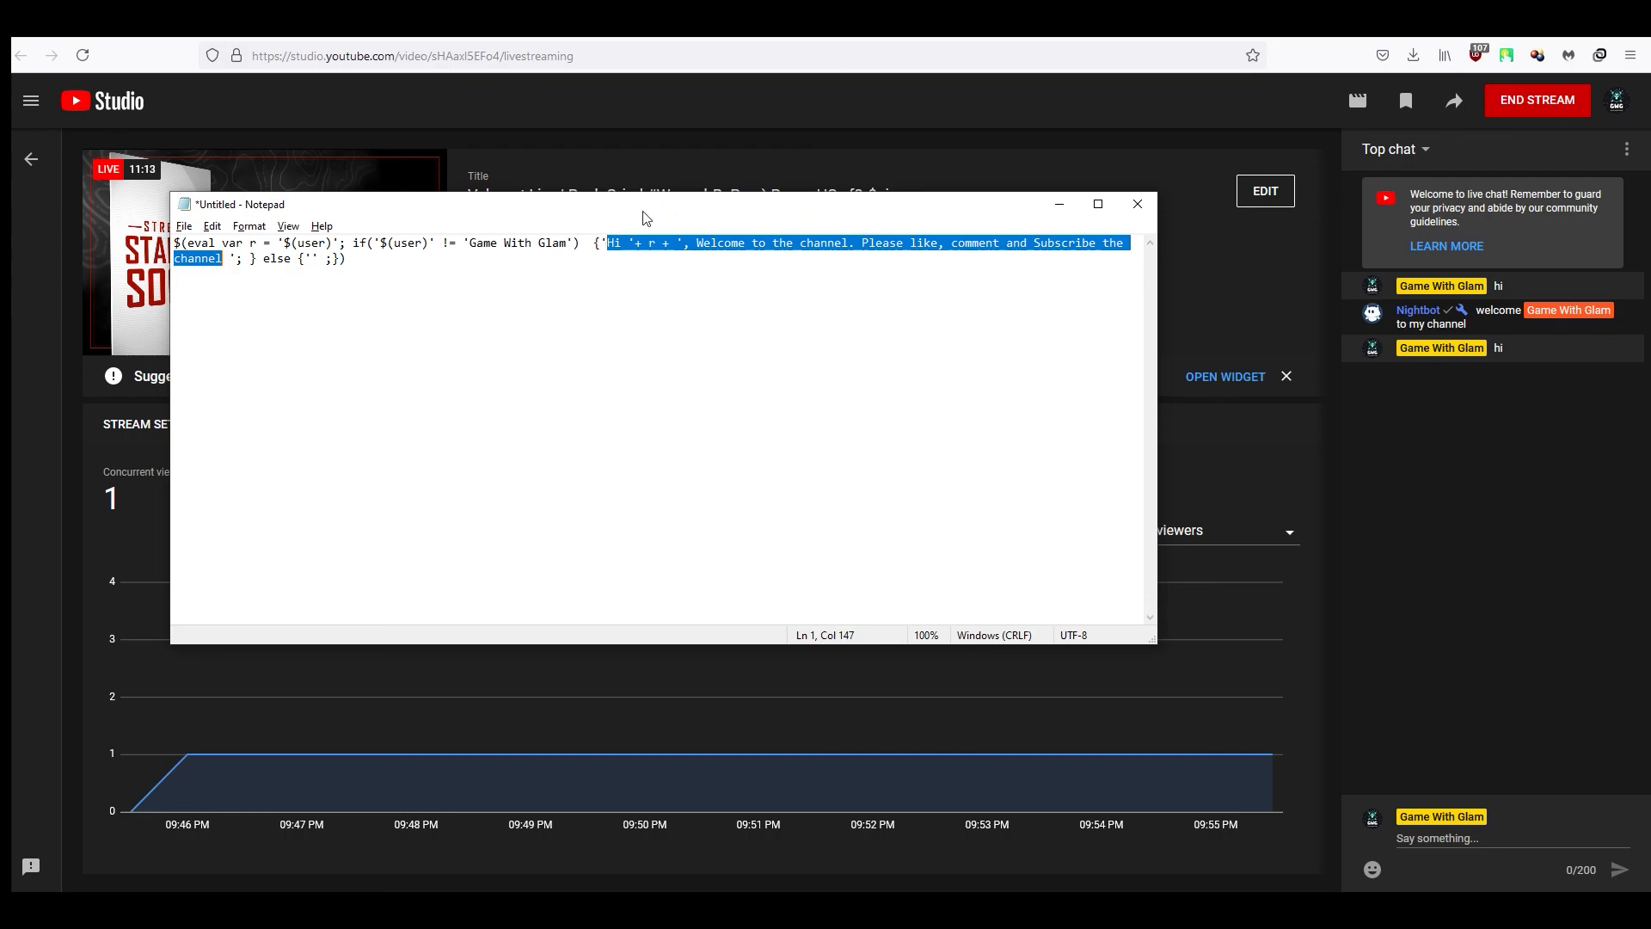